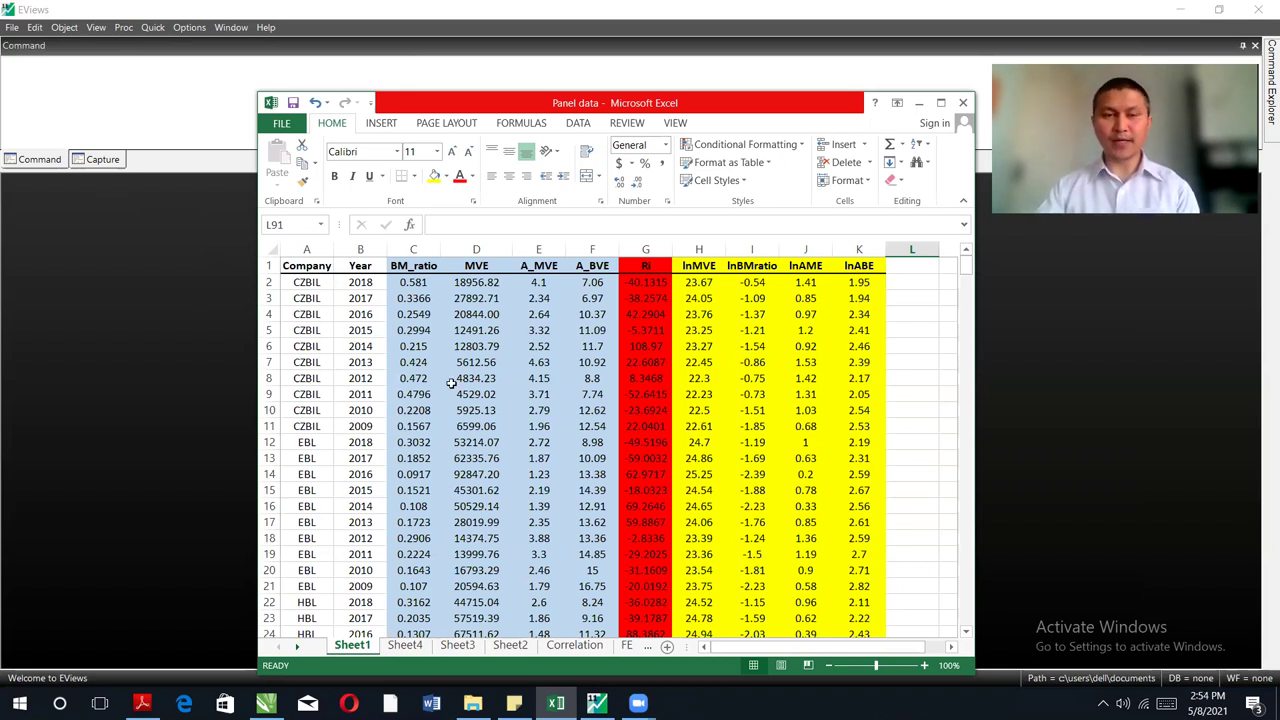
Copy the whole panel data table, A1 to K121 on Sheet1, from Excel and paste it into the empty EViews workspace
left_click_drag(306, 268, 857, 595)
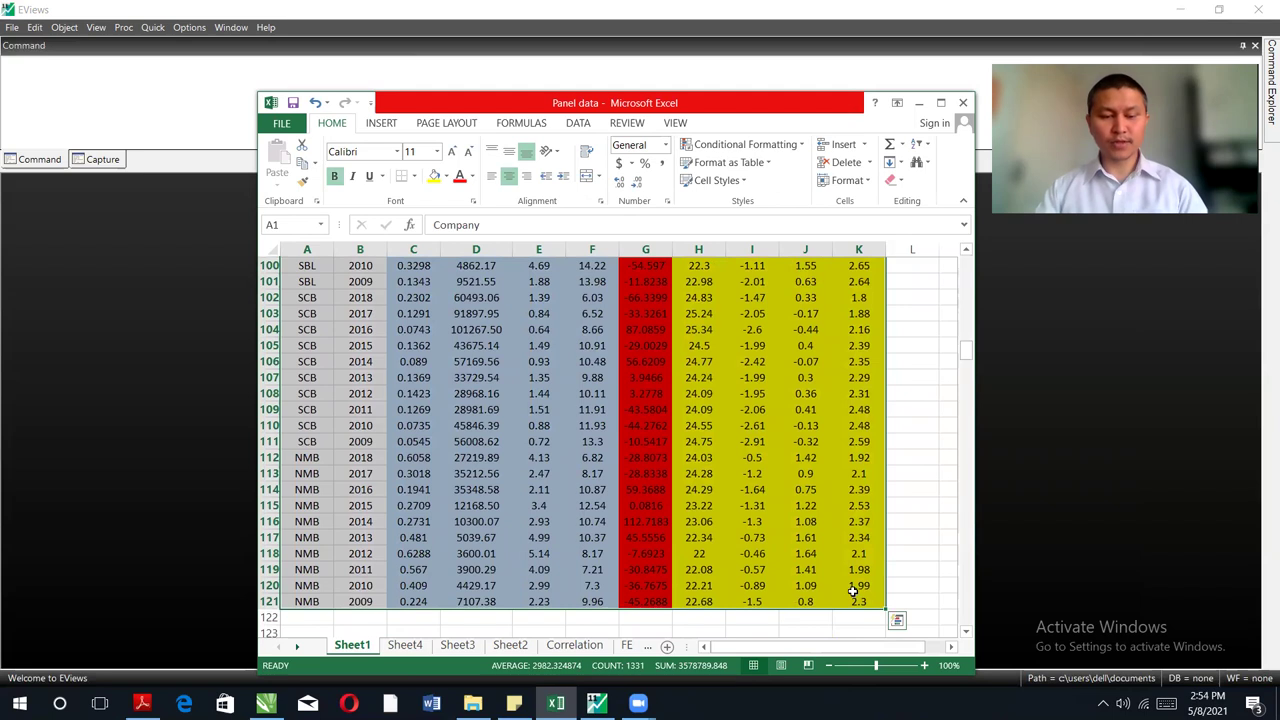
key("ctrl+c")
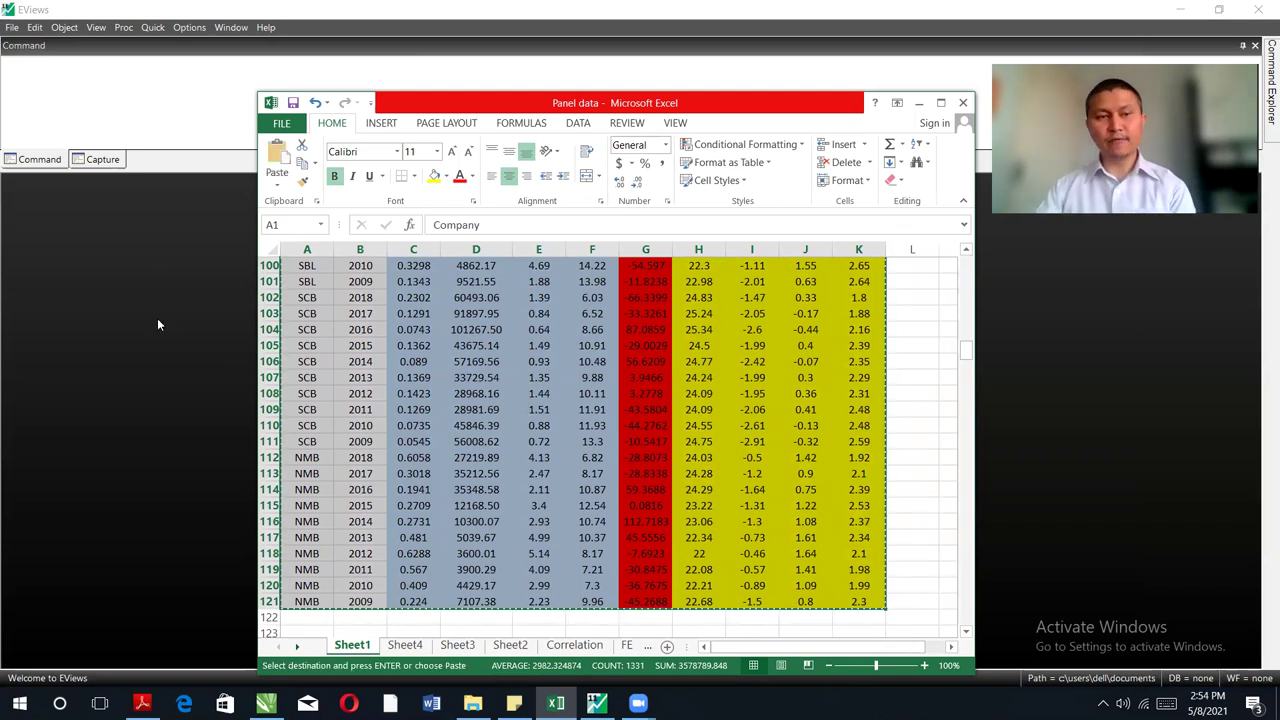
left_click(157, 324)
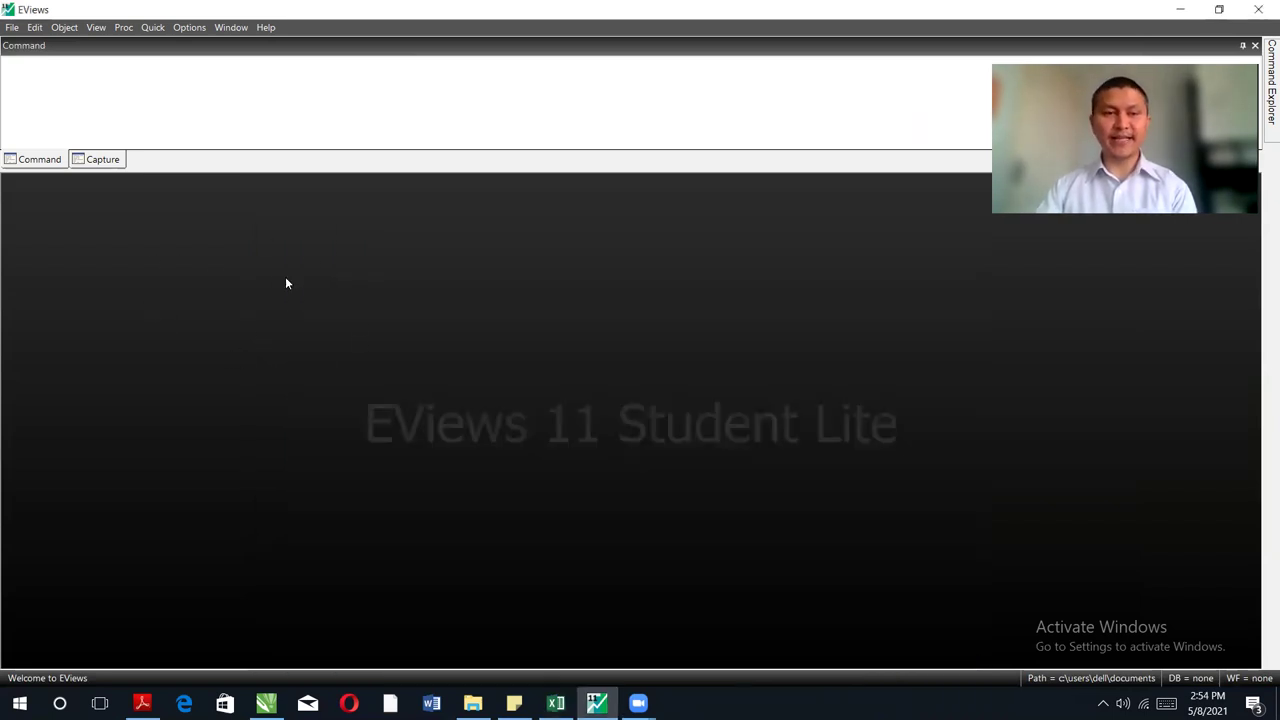
right_click(196, 275)
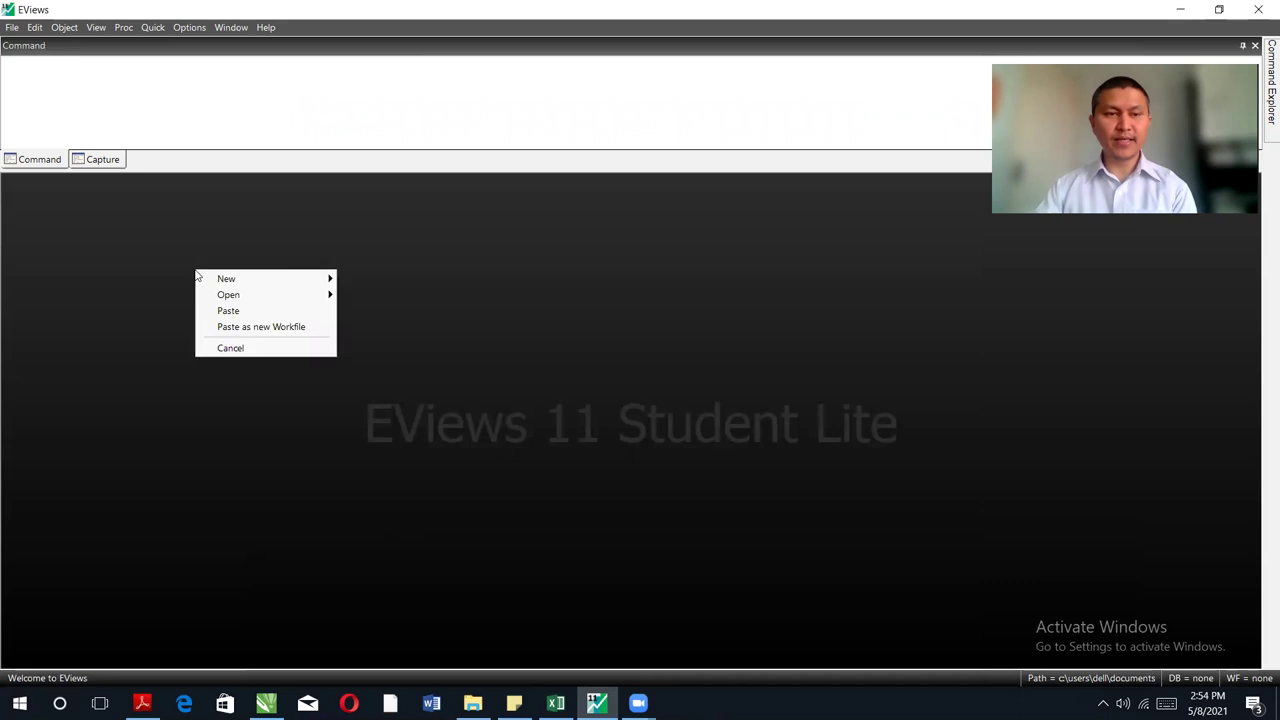
left_click(266, 311)
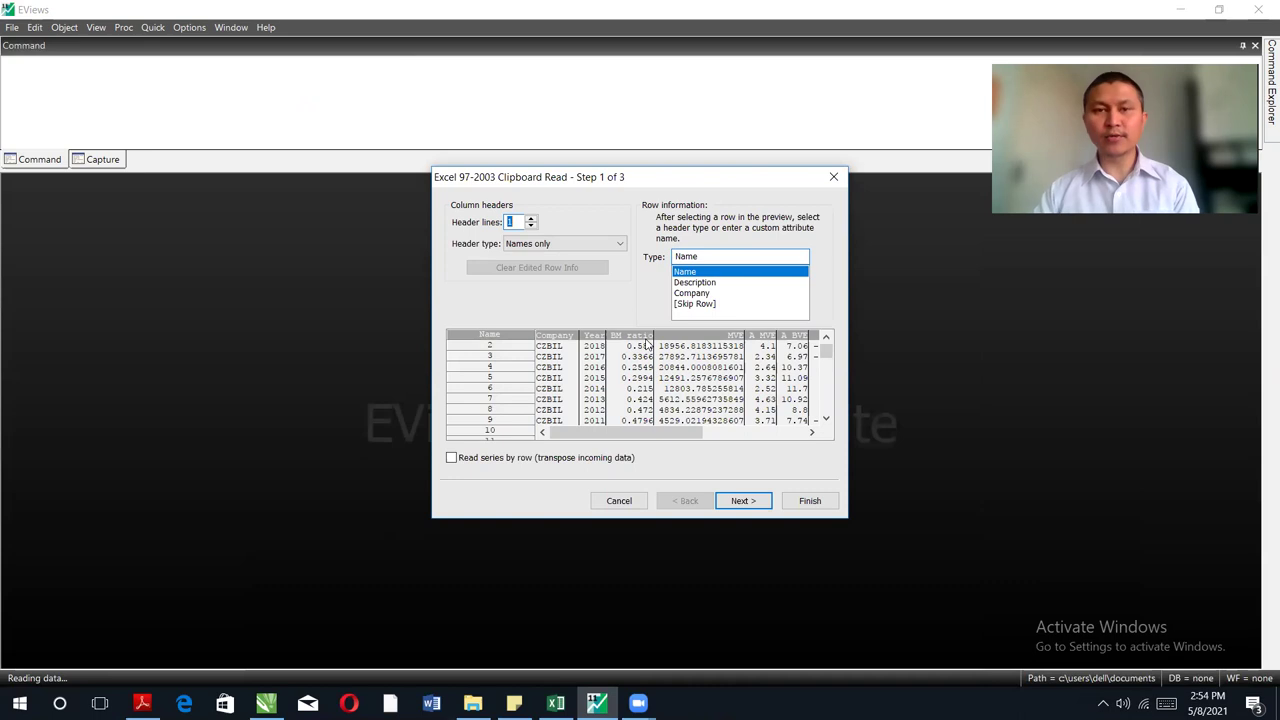
Import the pasted data as a new Dated Panel workfile identified by company and year, without linking to the external source
left_click(743, 501)
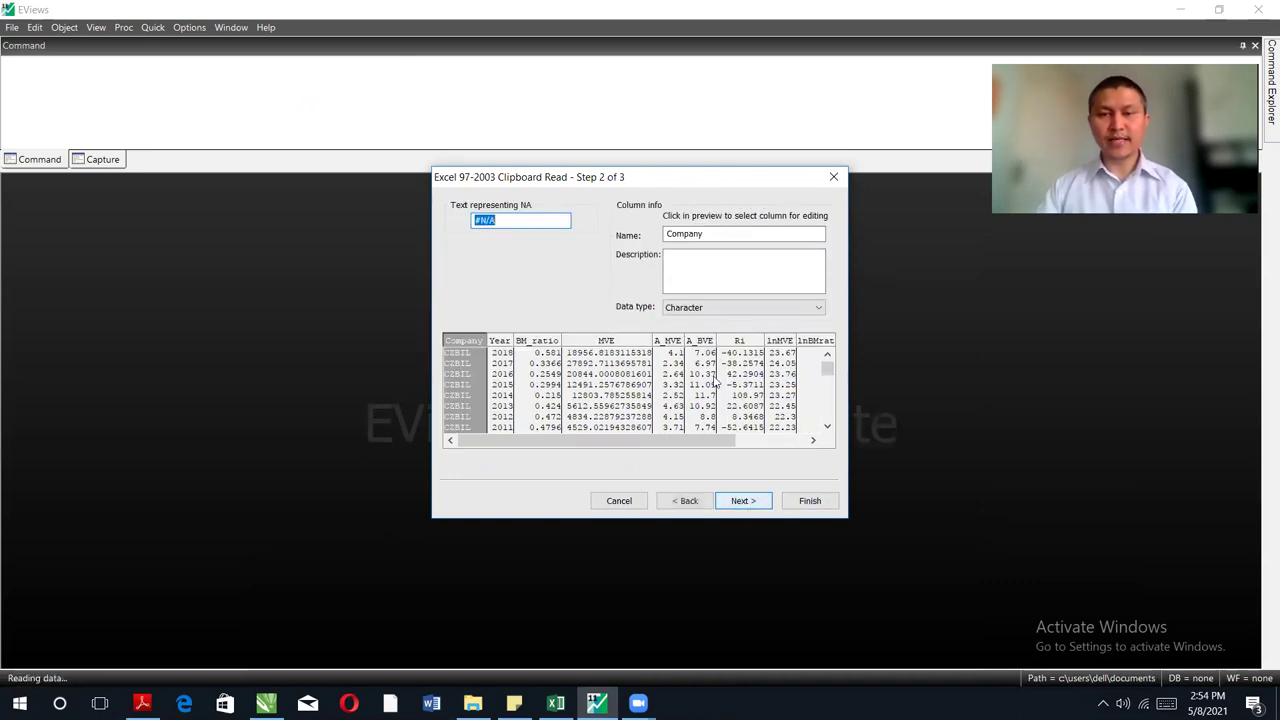
left_click(500, 345)
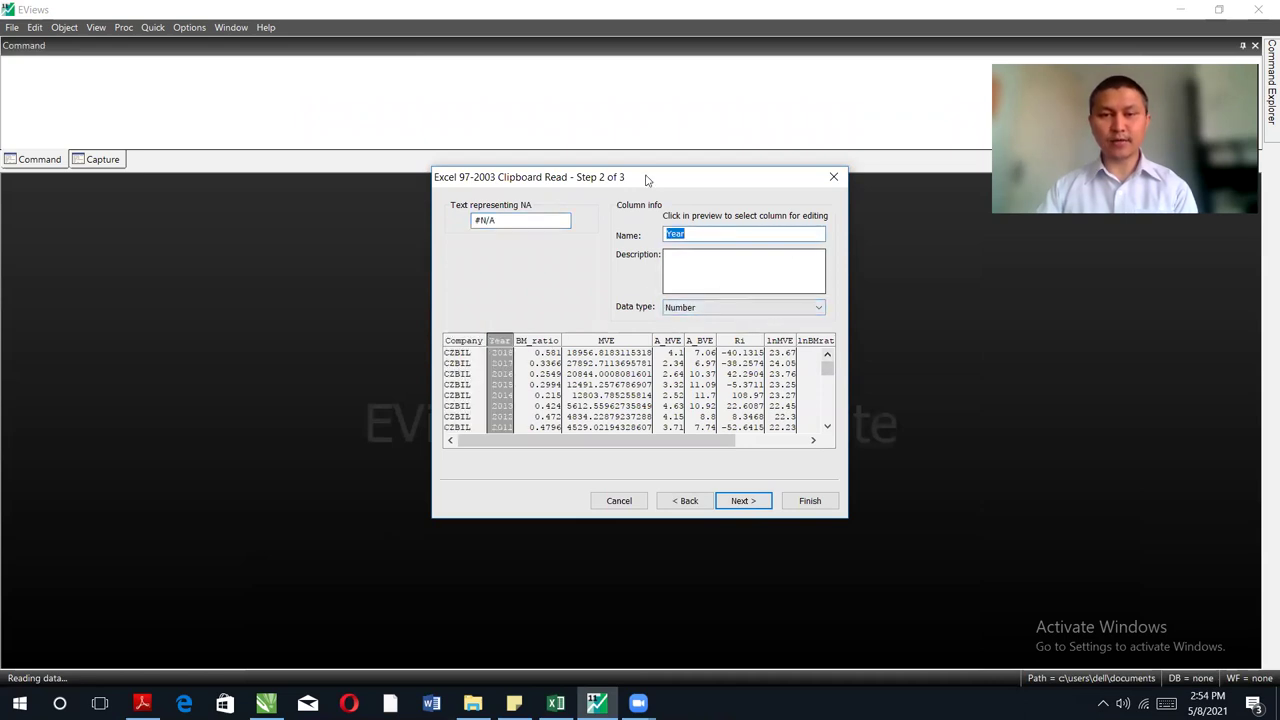
left_click(743, 501)
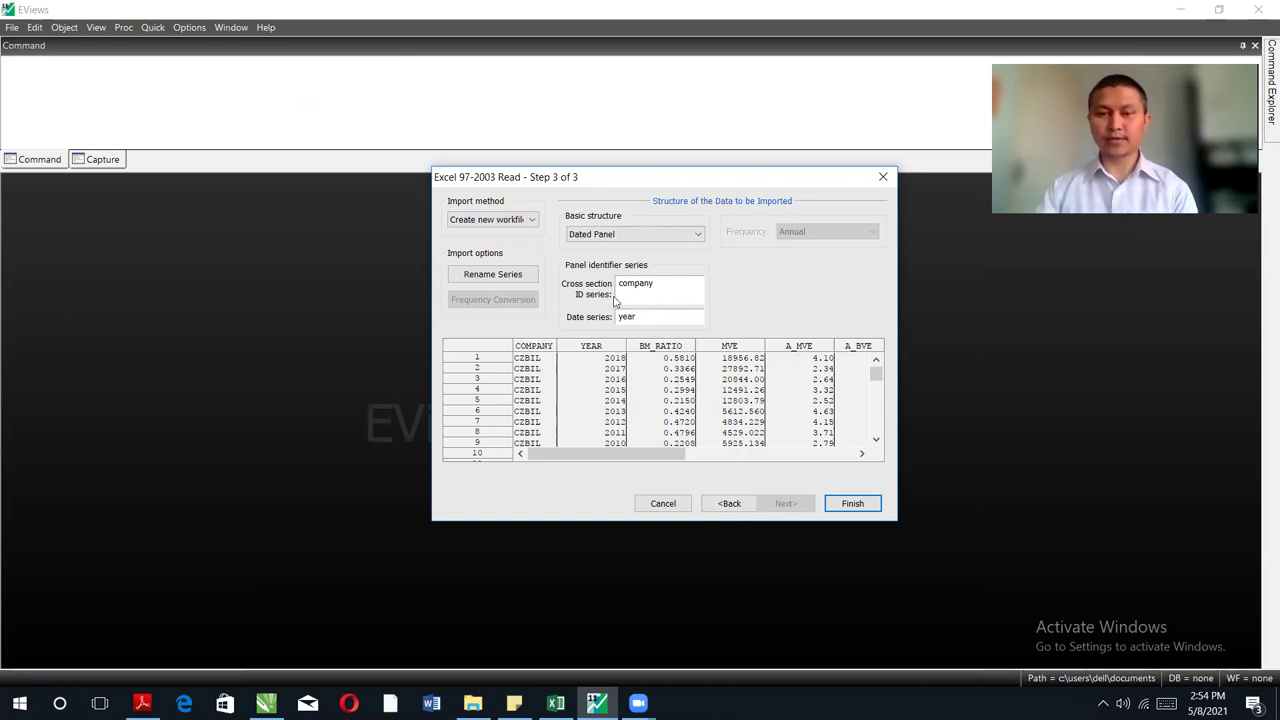
left_click(853, 504)
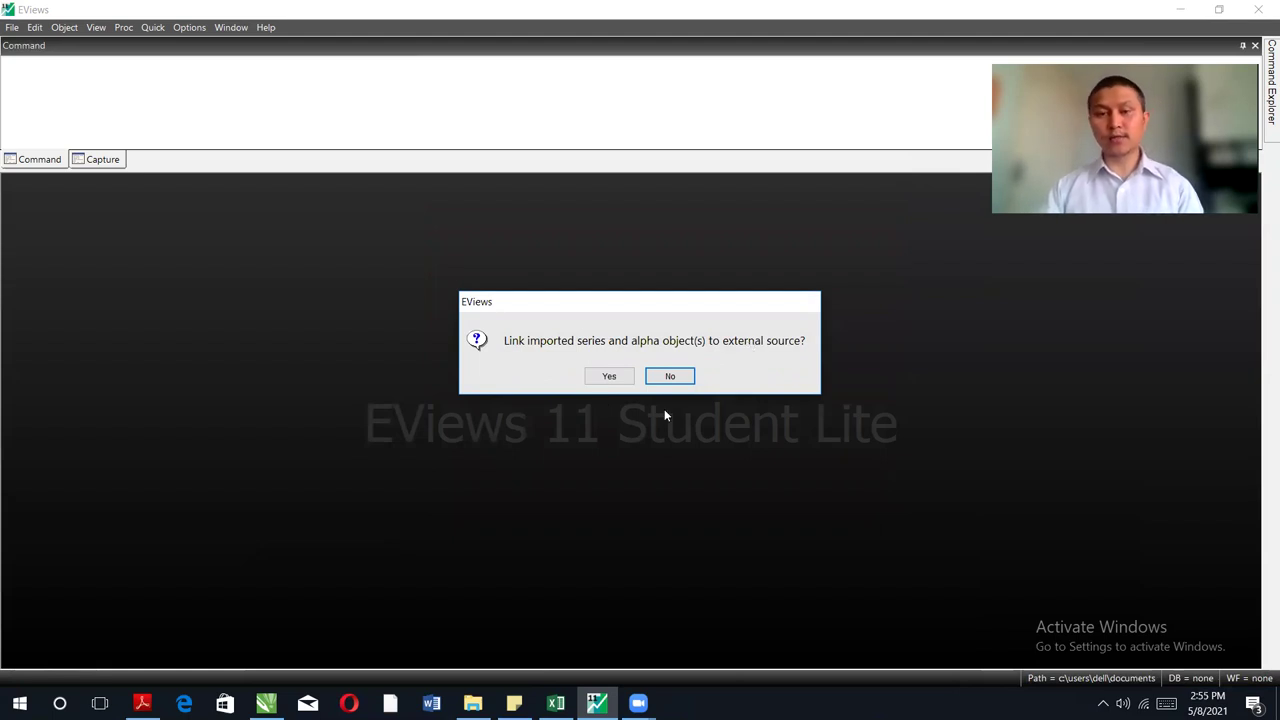
left_click(670, 377)
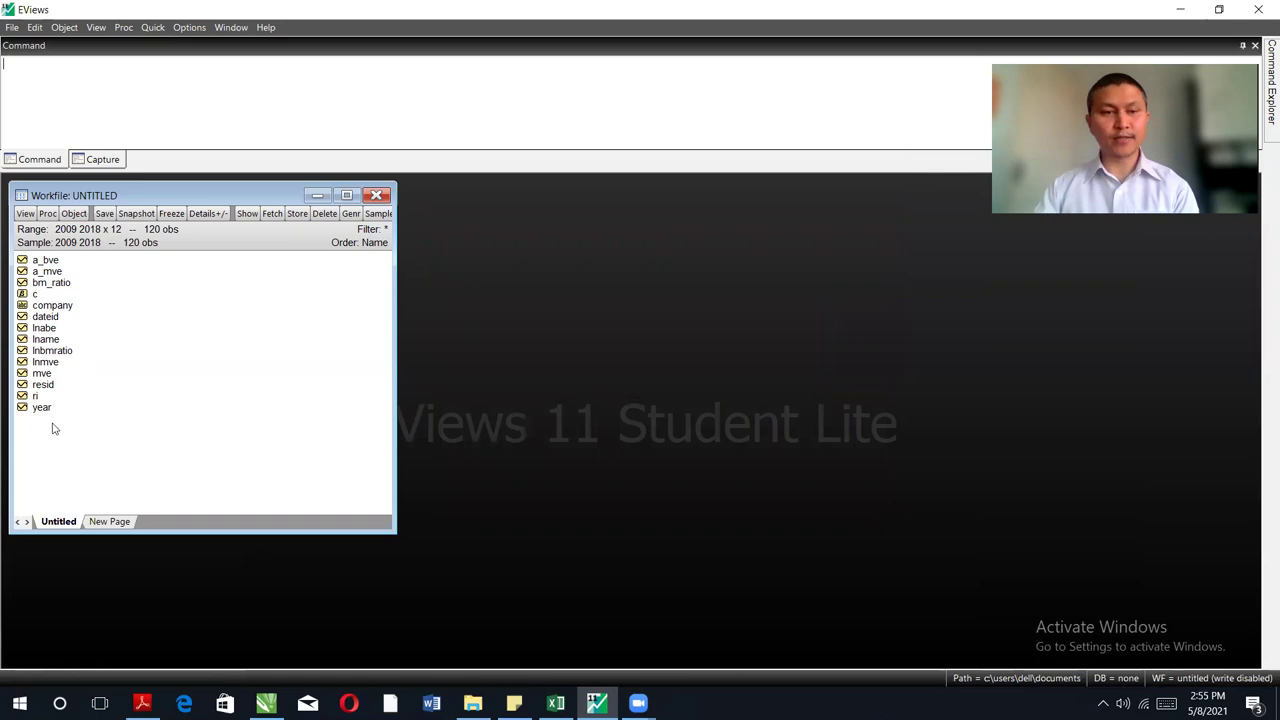
Examine the values of the lnbmratio series, close it and maximize the workfile window
double_click(45, 351)
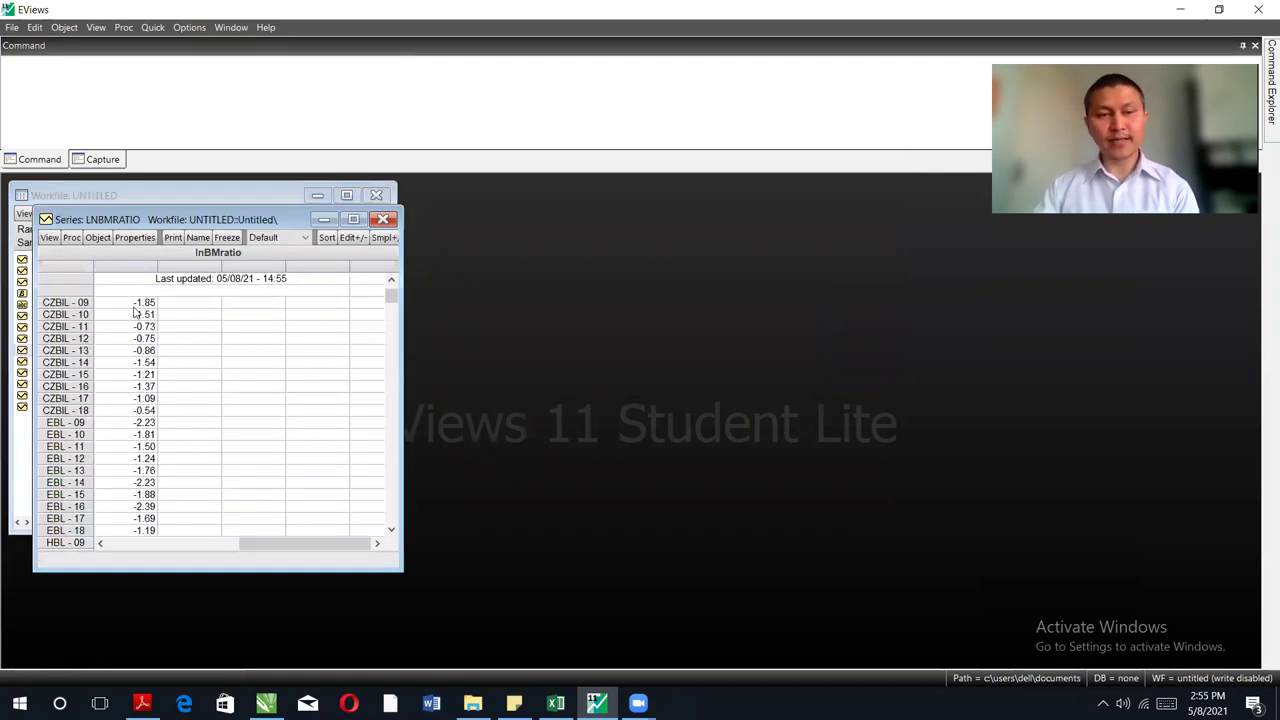
scroll(142, 440, "down", 2)
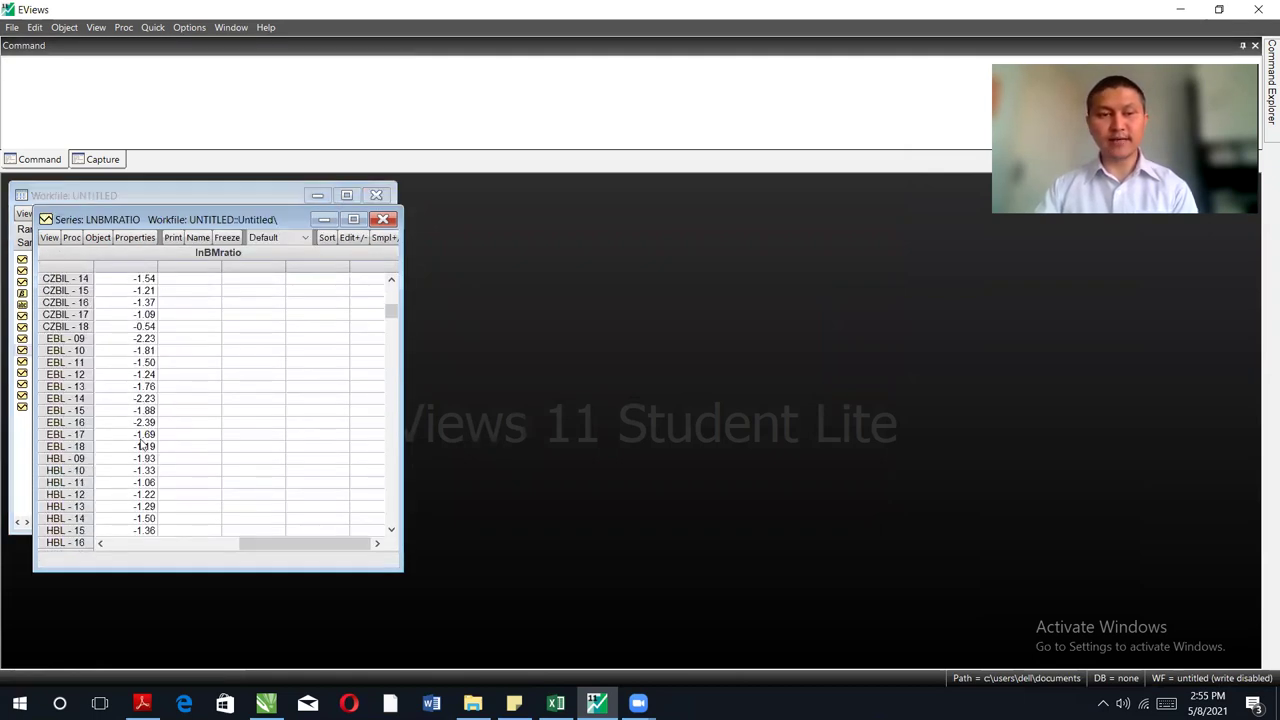
left_click(383, 219)
left_click(346, 195)
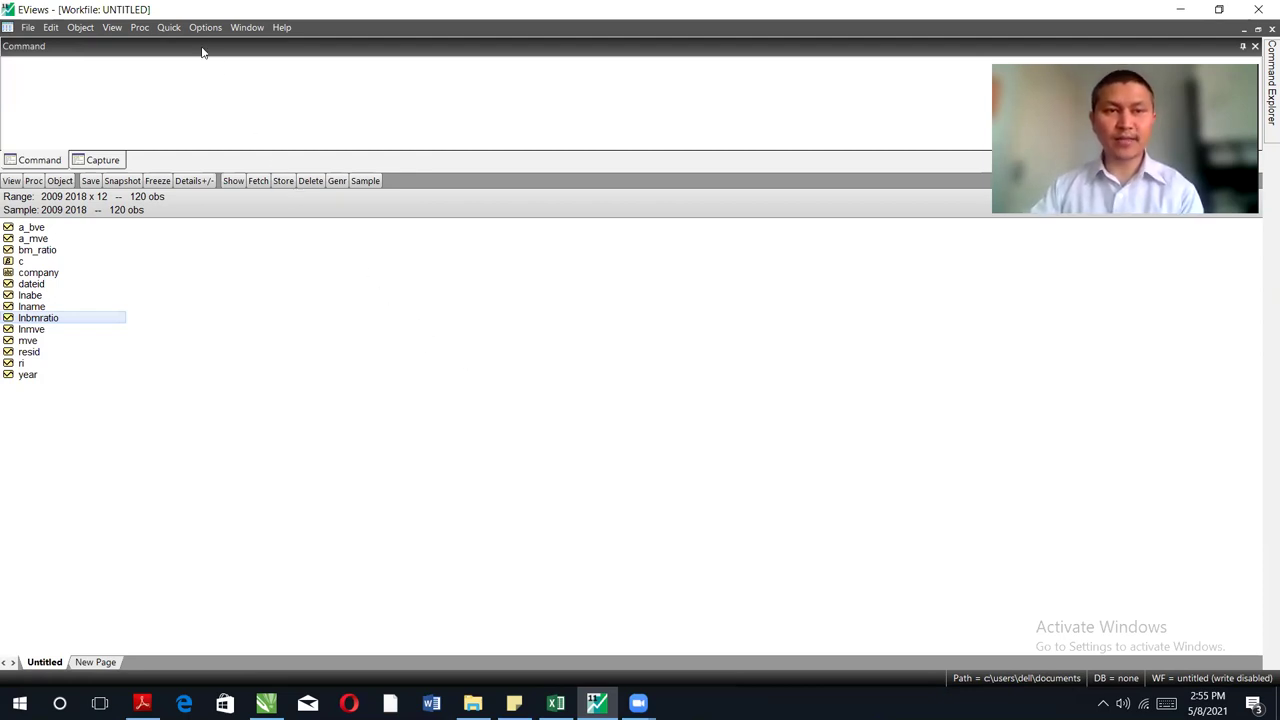
Generate common-sample descriptive statistics for the series ri, bm_ratio, a_bve, a_mve and mve
left_click(175, 32)
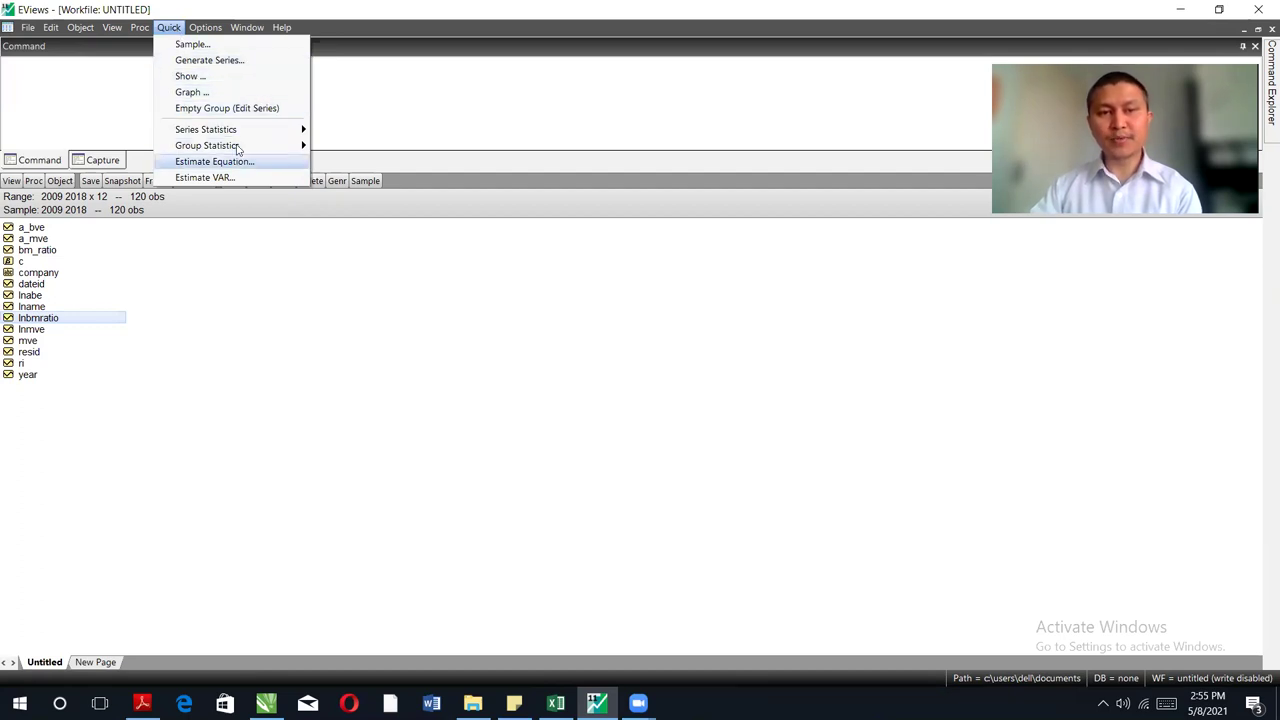
mouse_move(238, 148)
mouse_move(383, 149)
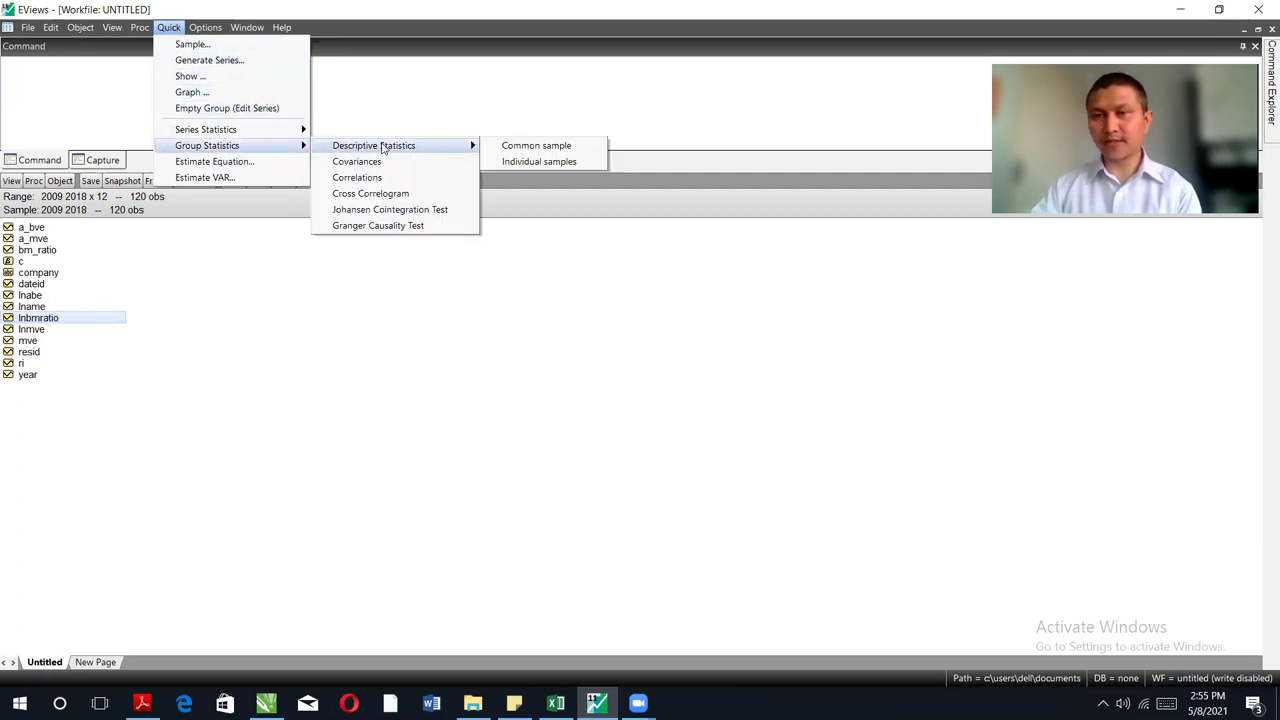
left_click(564, 149)
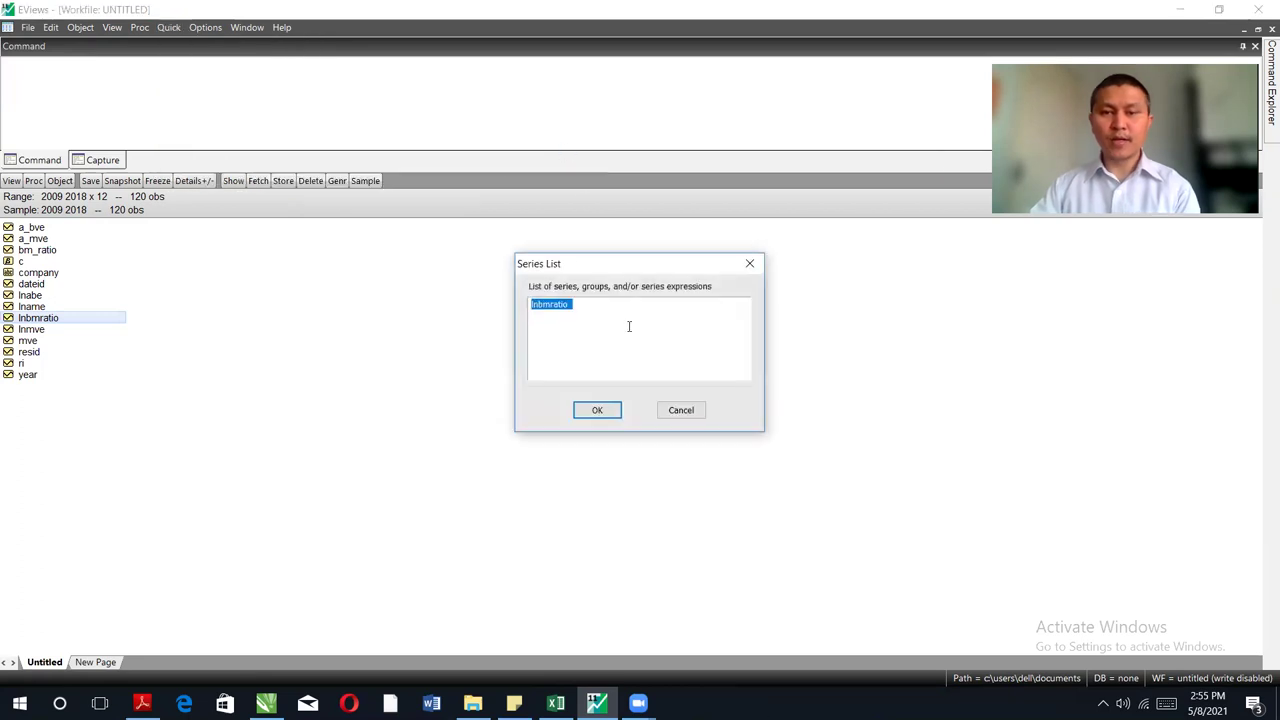
key("BackSpace")
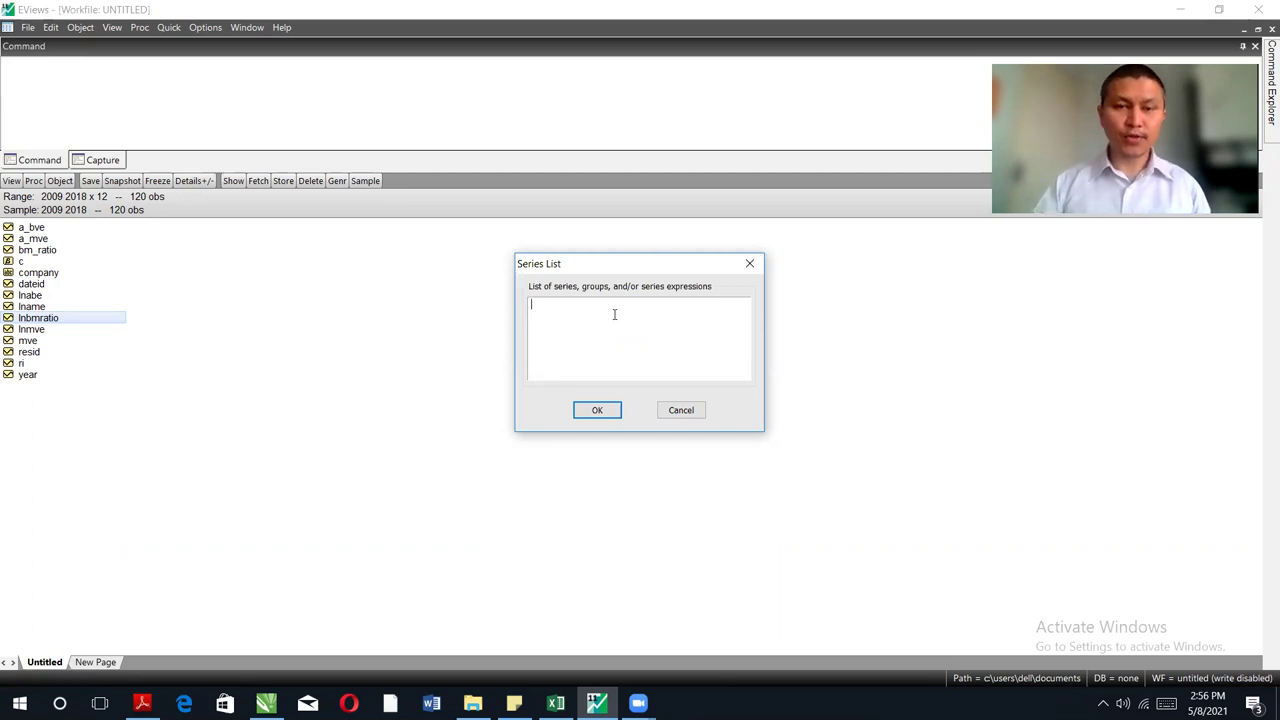
type("ri")
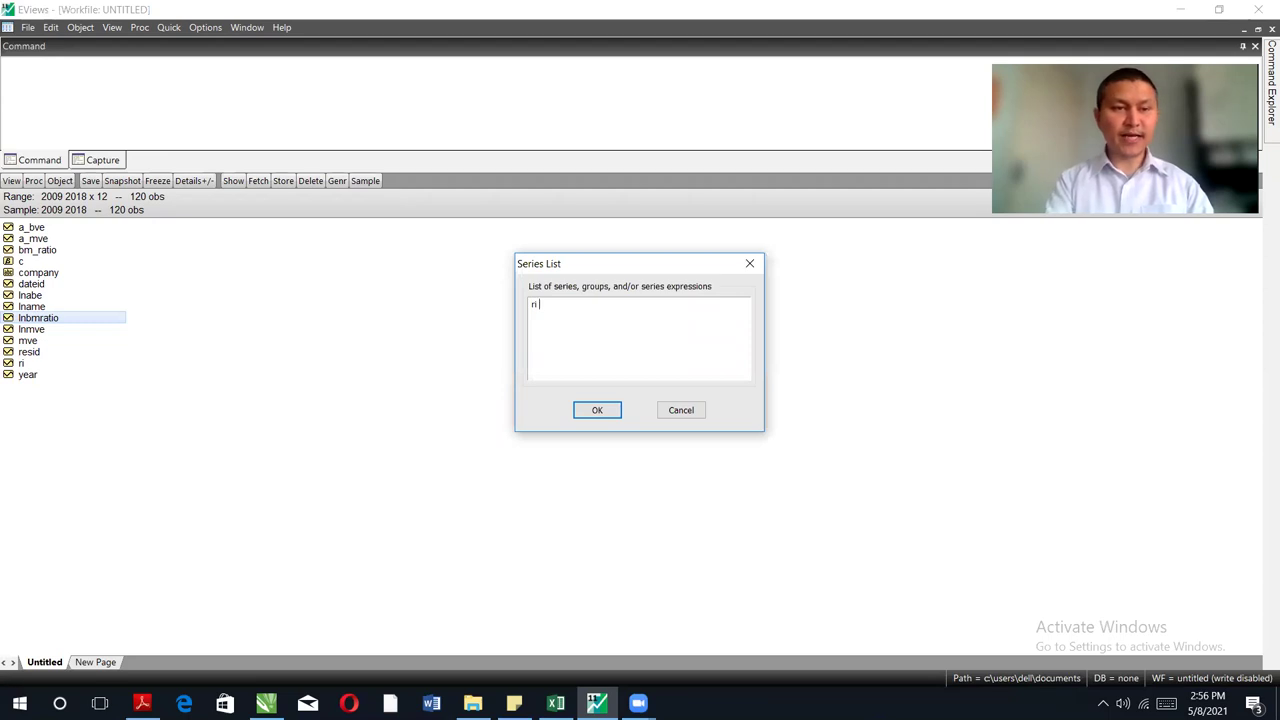
type(" bm_ratio ")
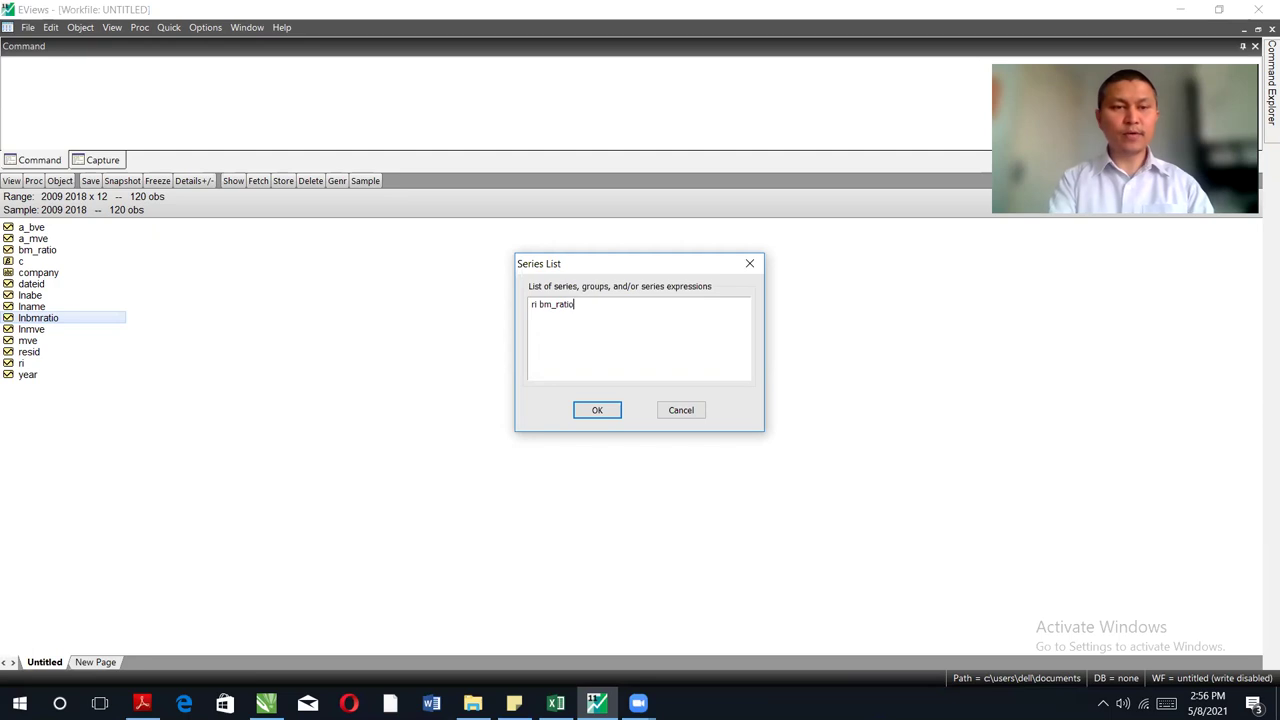
type("a_")
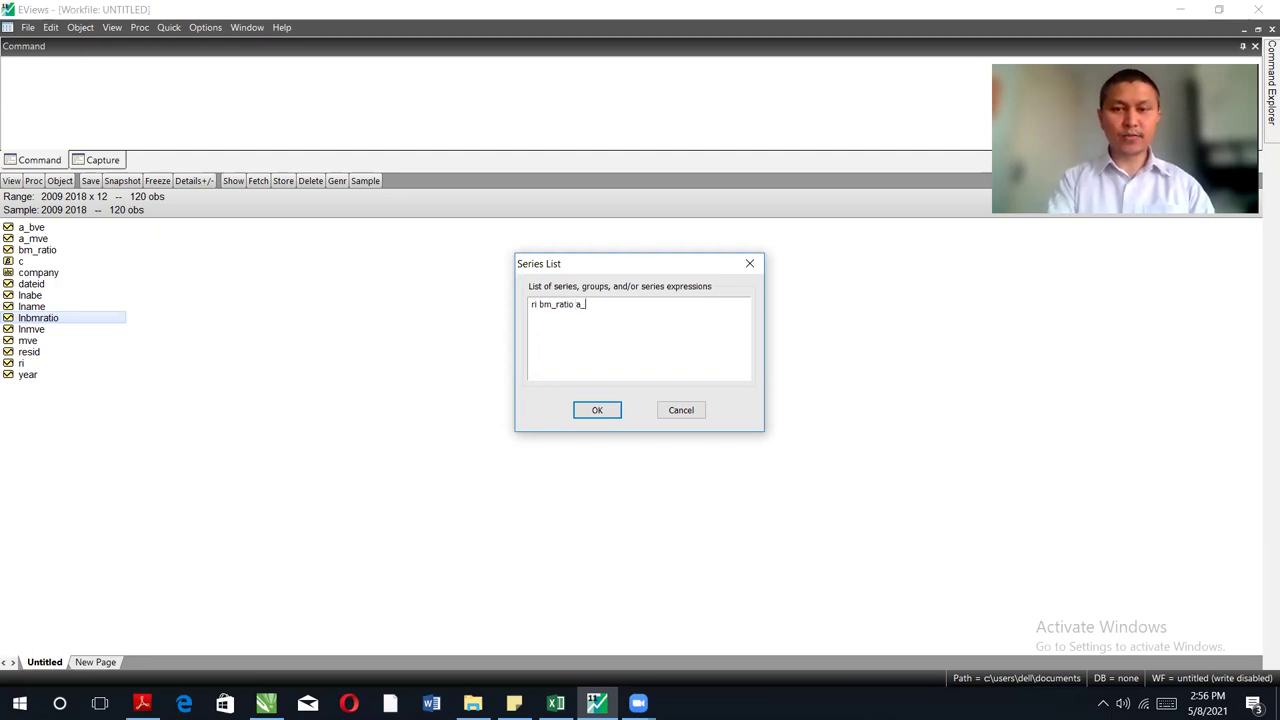
type("bve ")
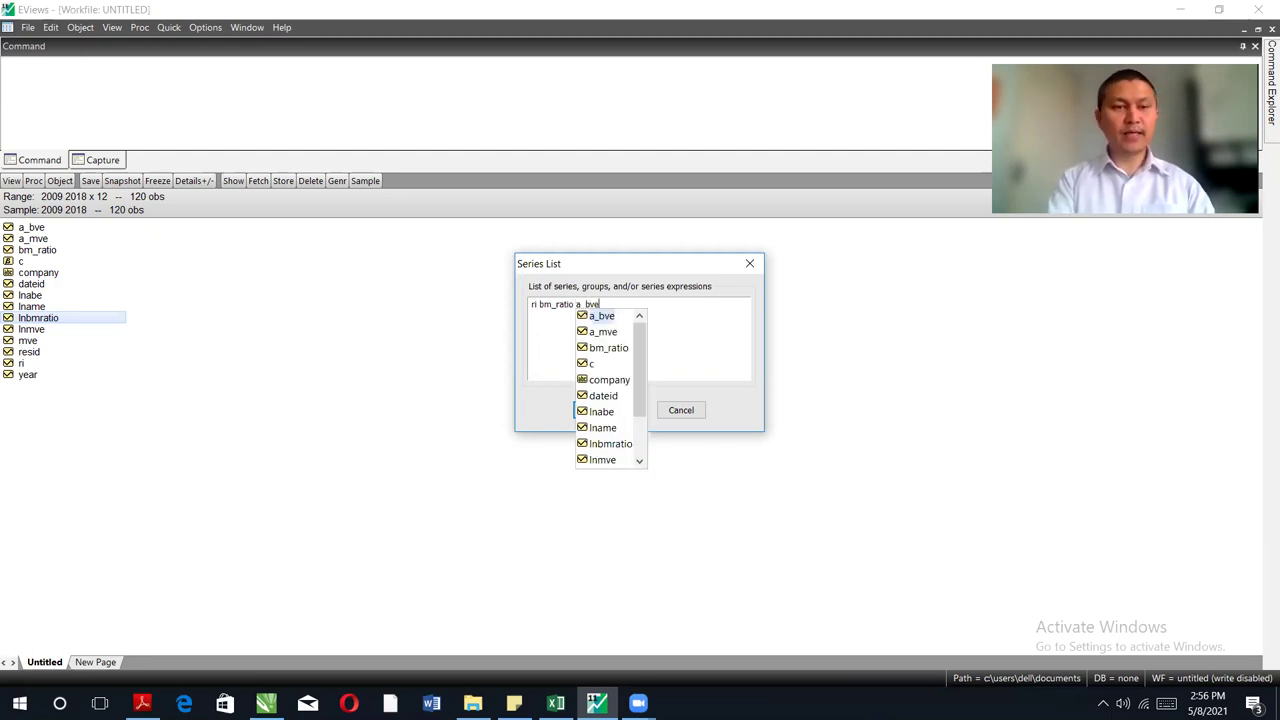
type("a_mve mve")
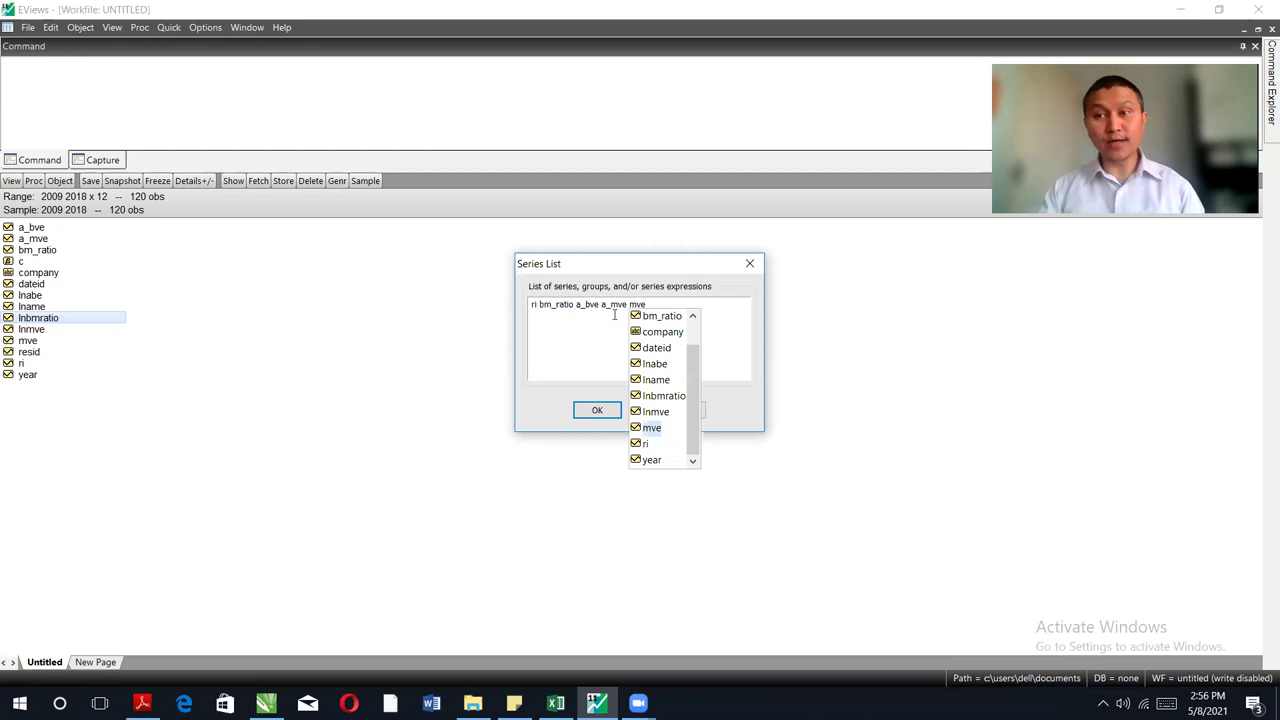
left_click(597, 410)
left_click(597, 410)
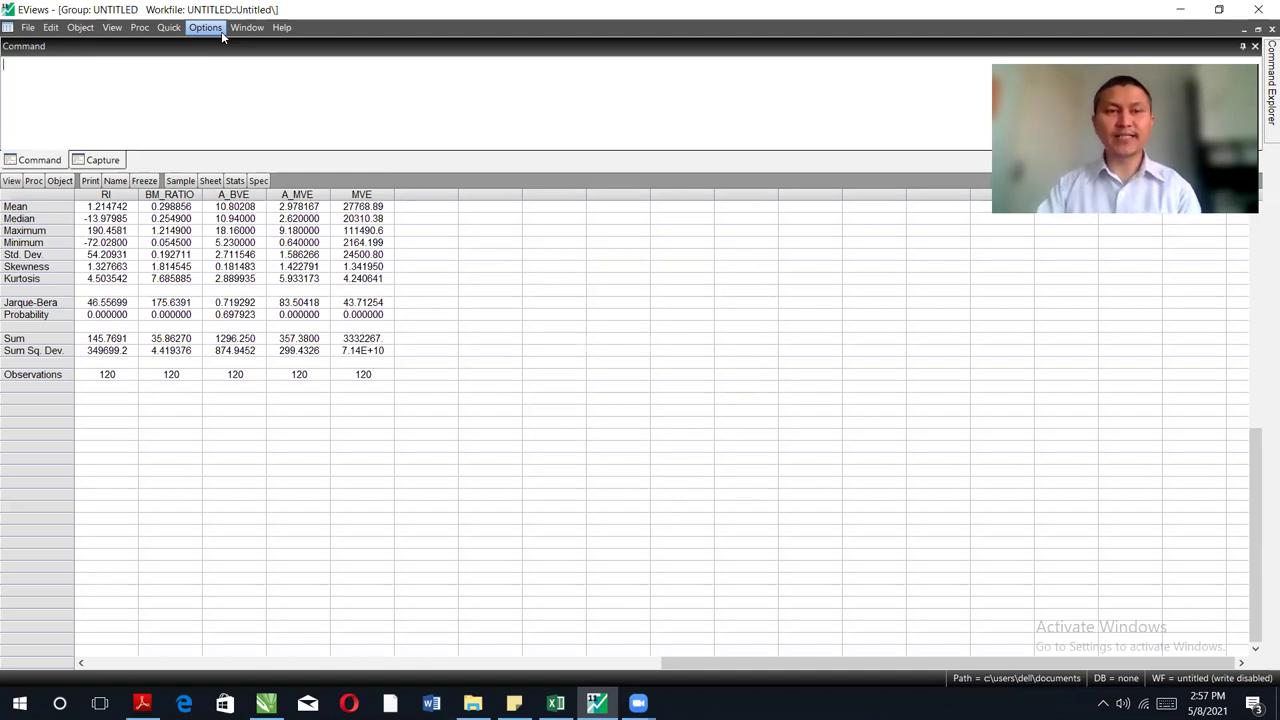
left_click(169, 28)
mouse_move(305, 148)
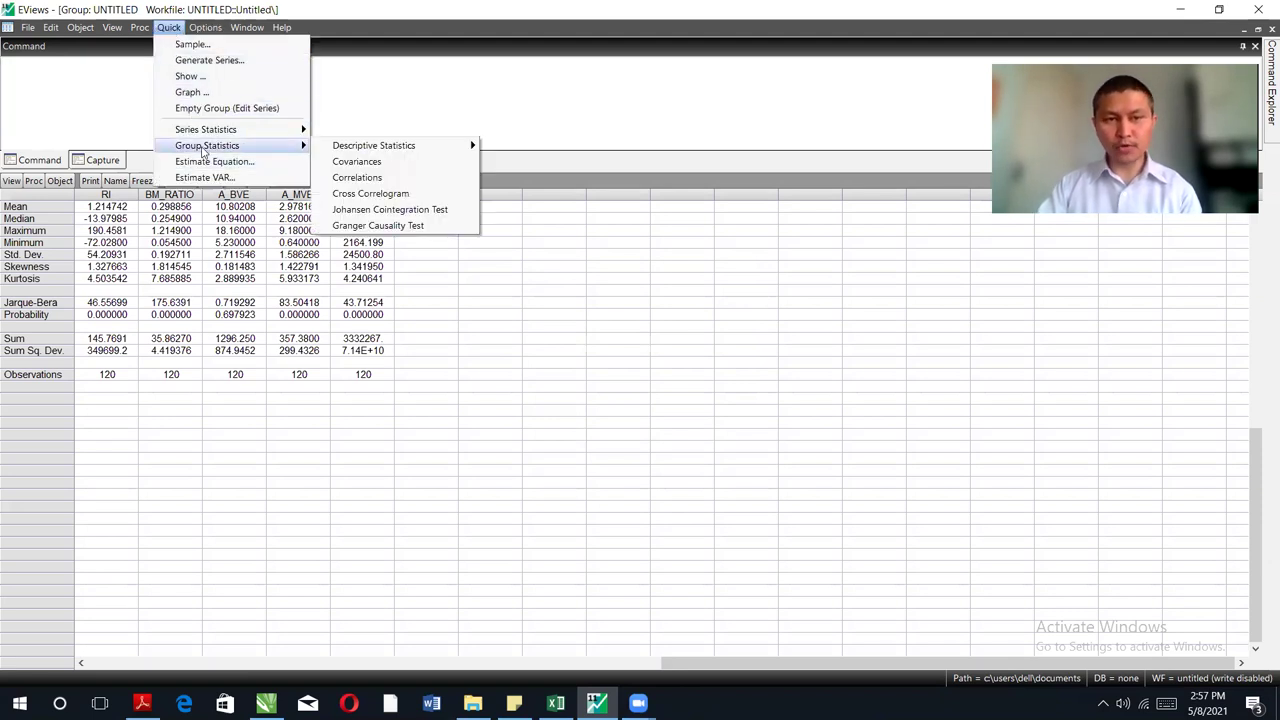
left_click(357, 177)
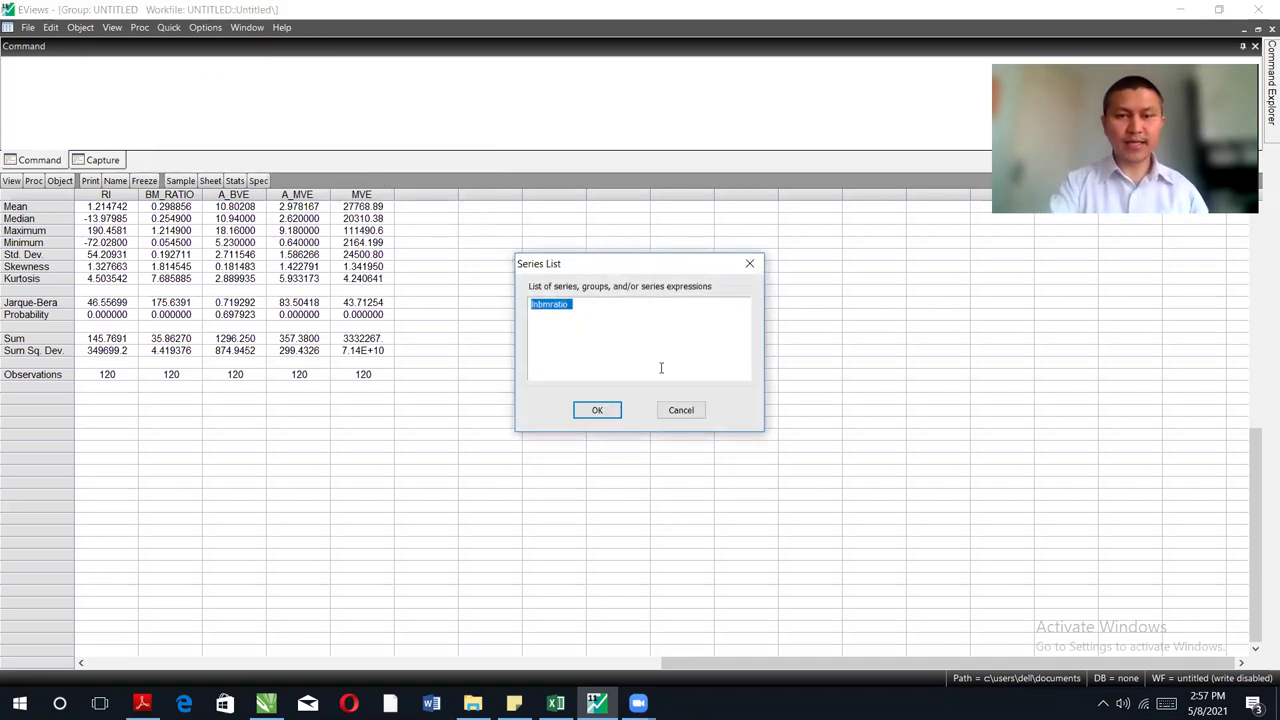
key("BackSpace")
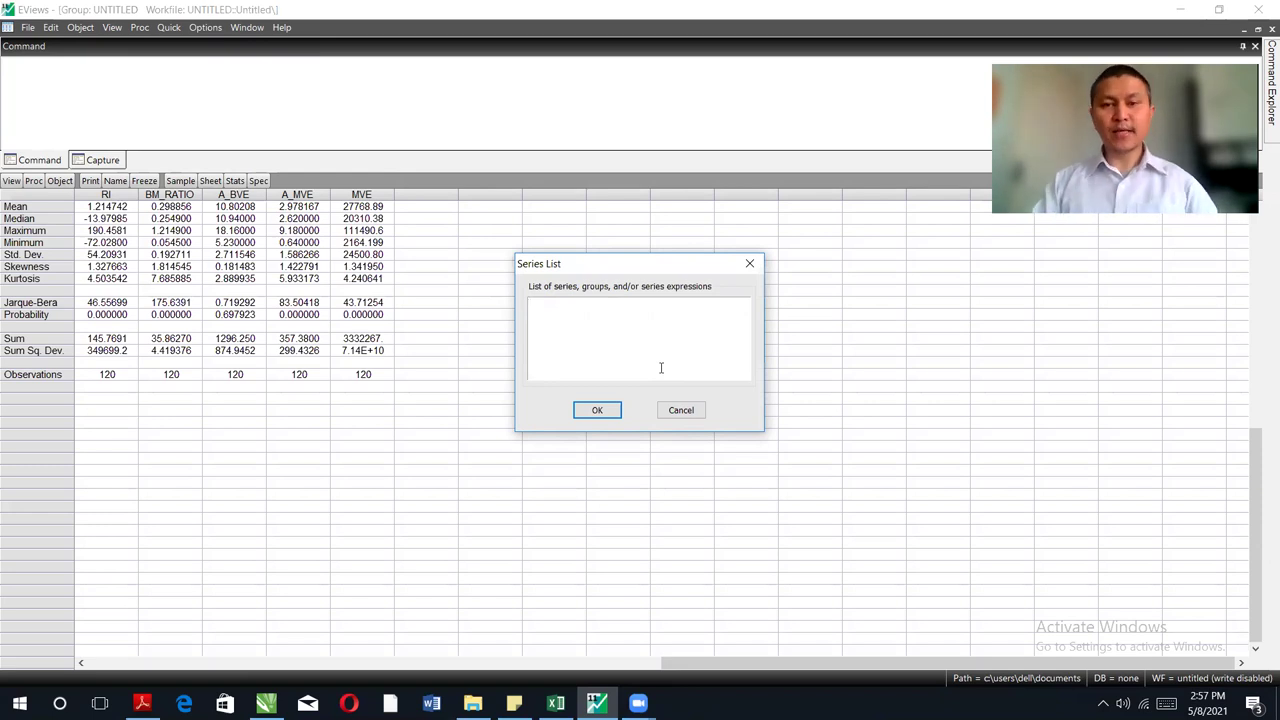
left_click(750, 263)
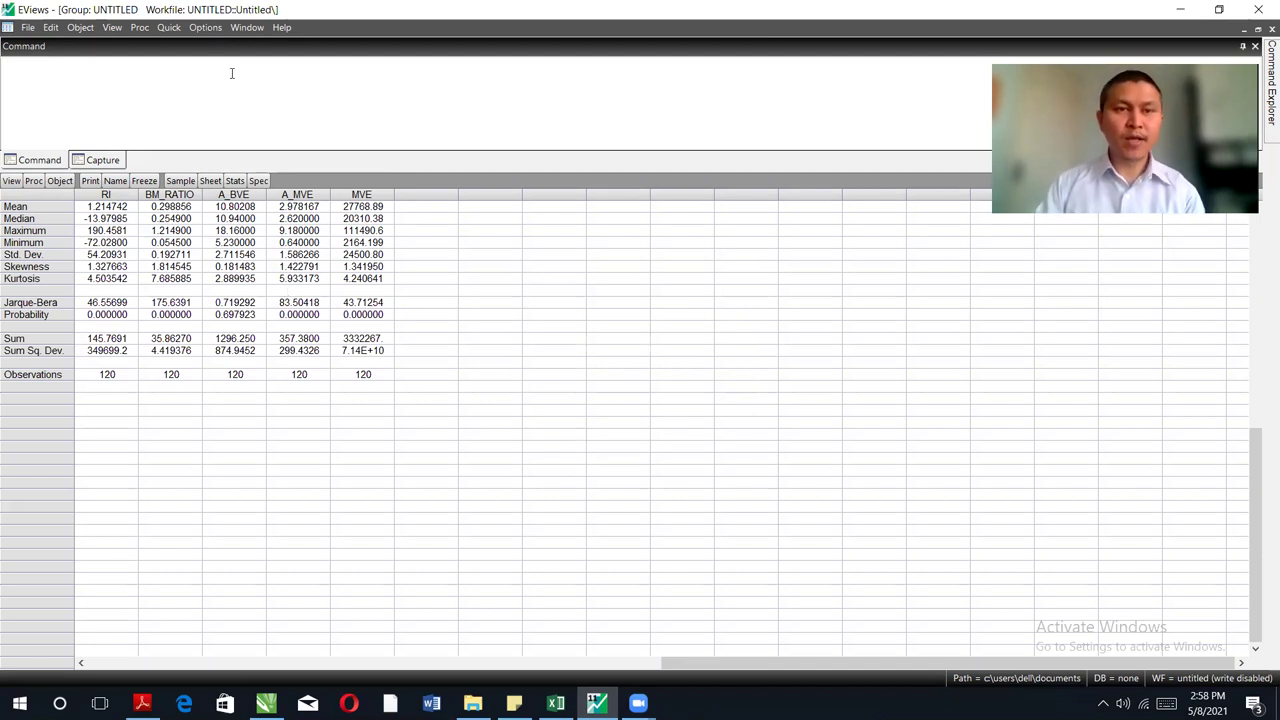
Start a group correlation analysis and list the series ri, lnbmratio, lnabe and lnmve
left_click(168, 28)
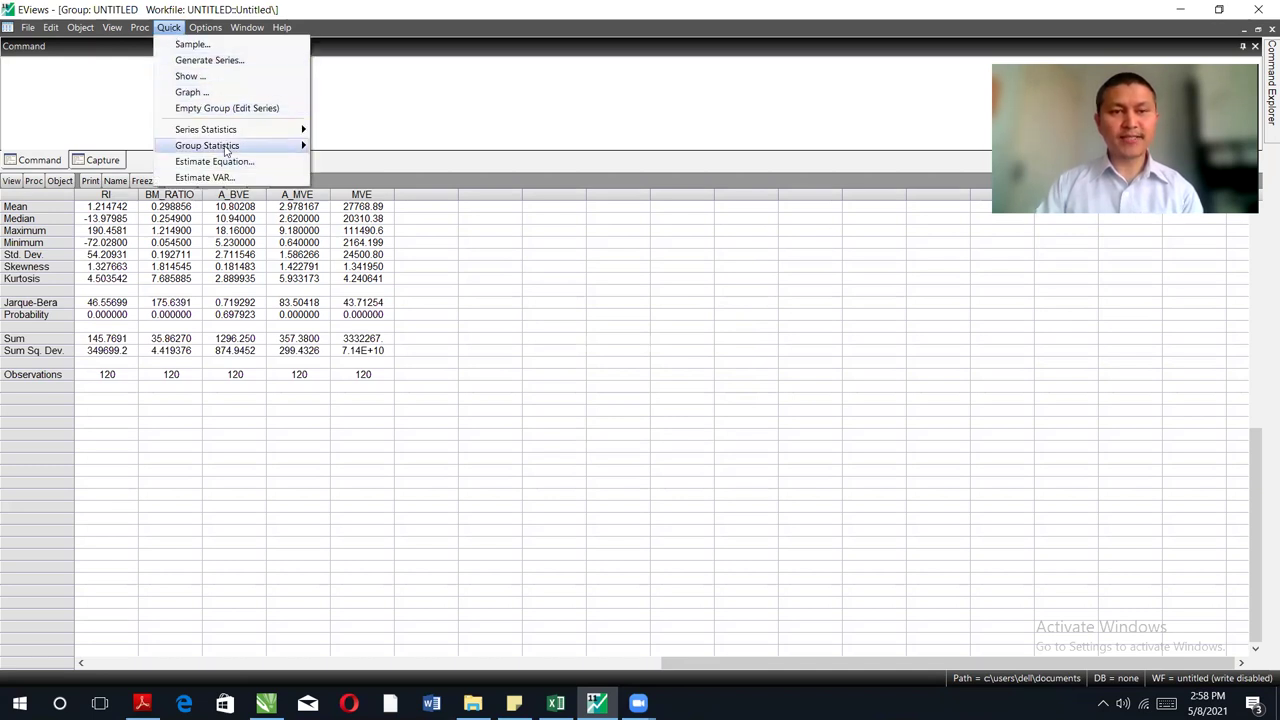
mouse_move(226, 150)
left_click(395, 177)
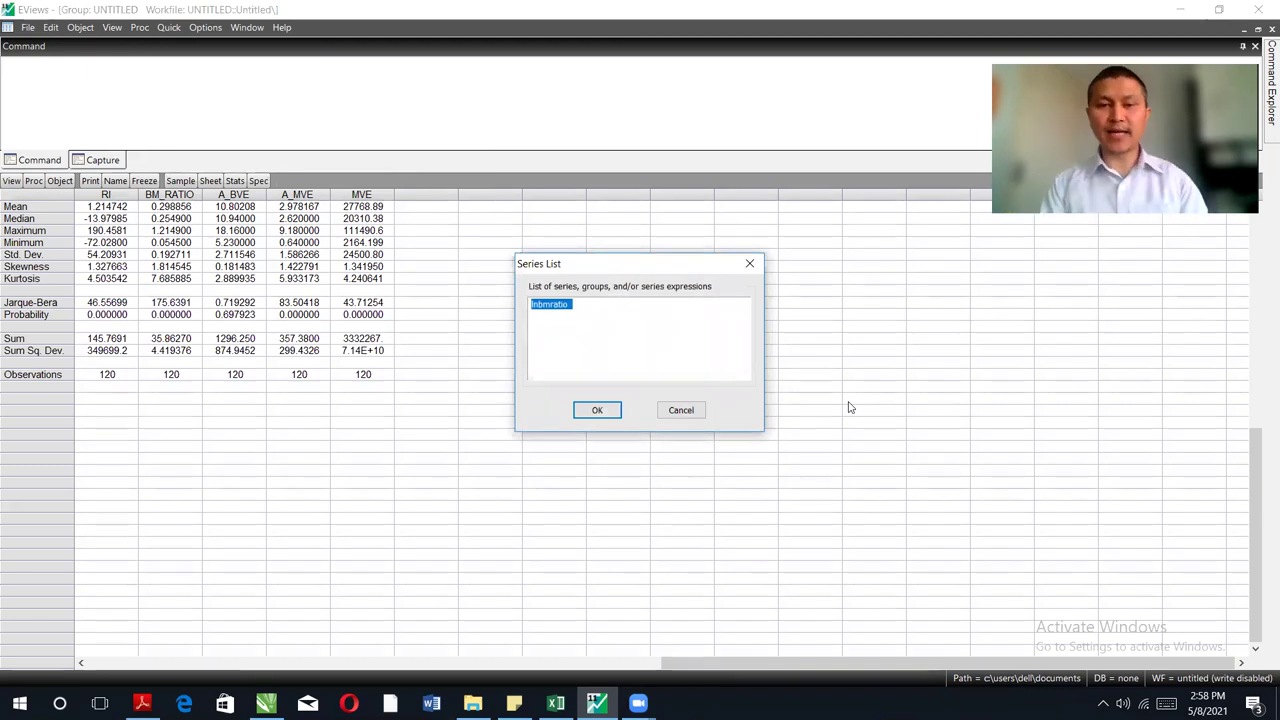
type("ri")
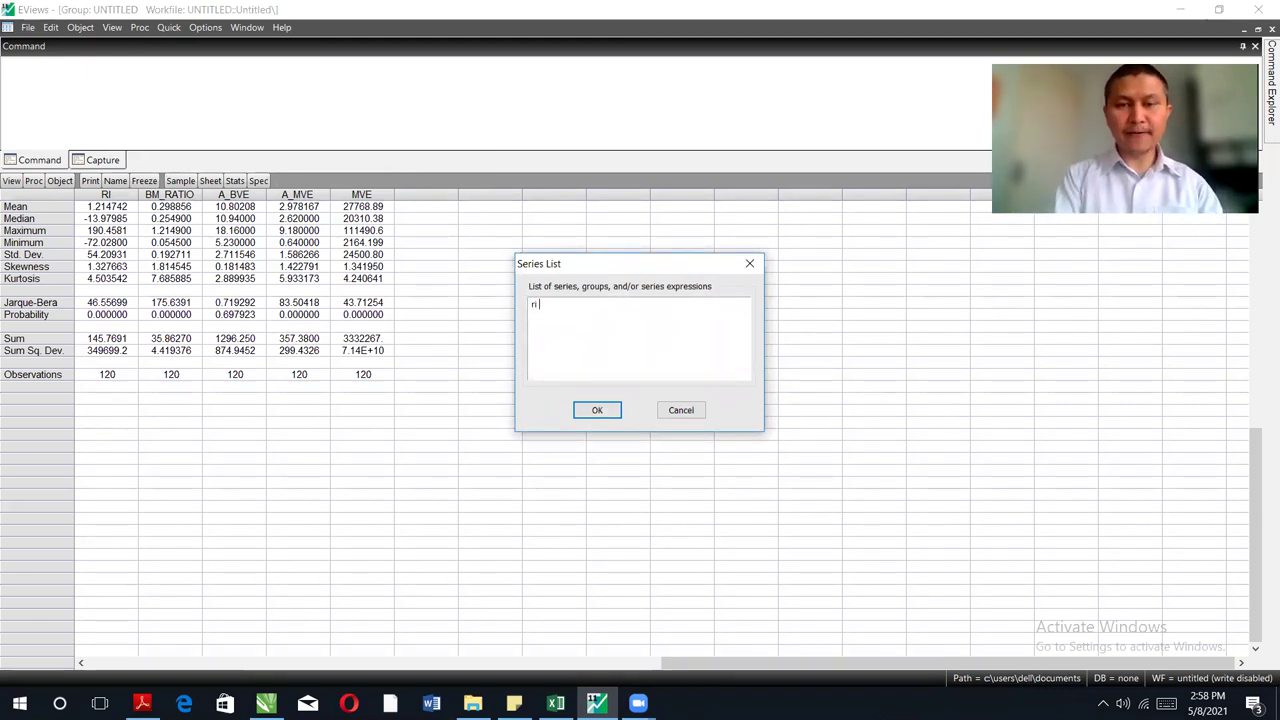
type(" ln")
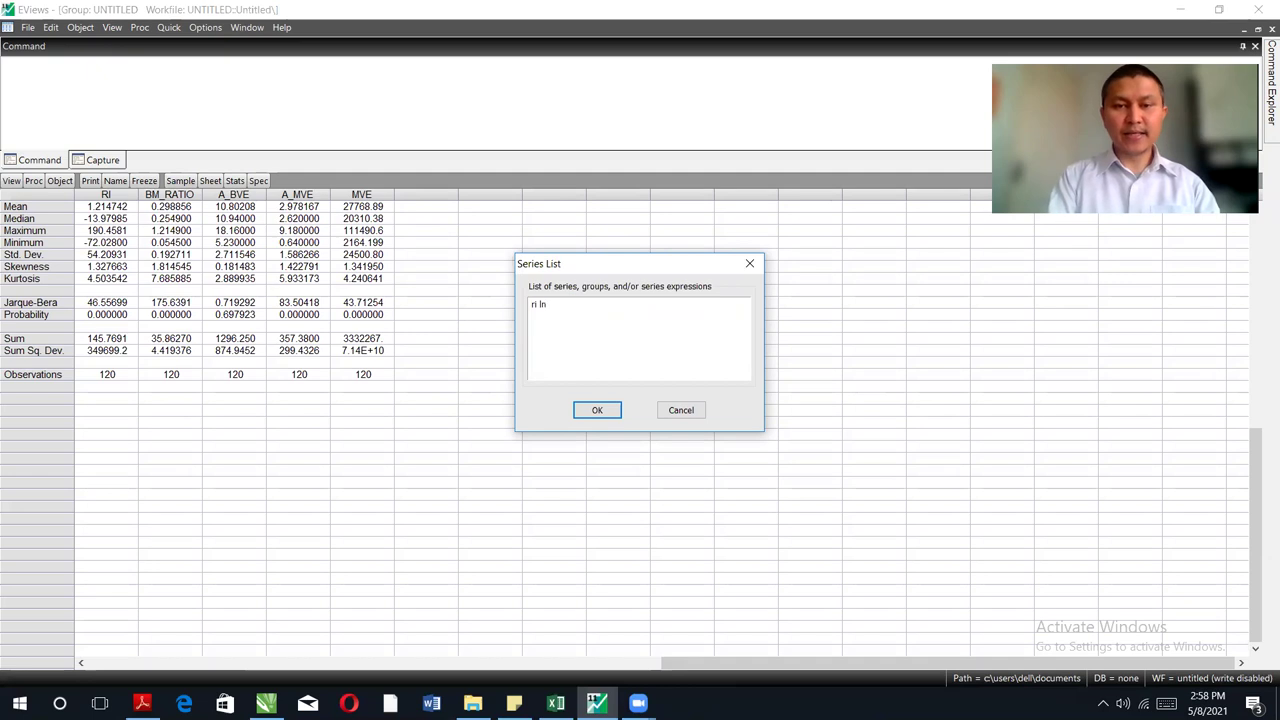
type("bmratio lnabe lnmve")
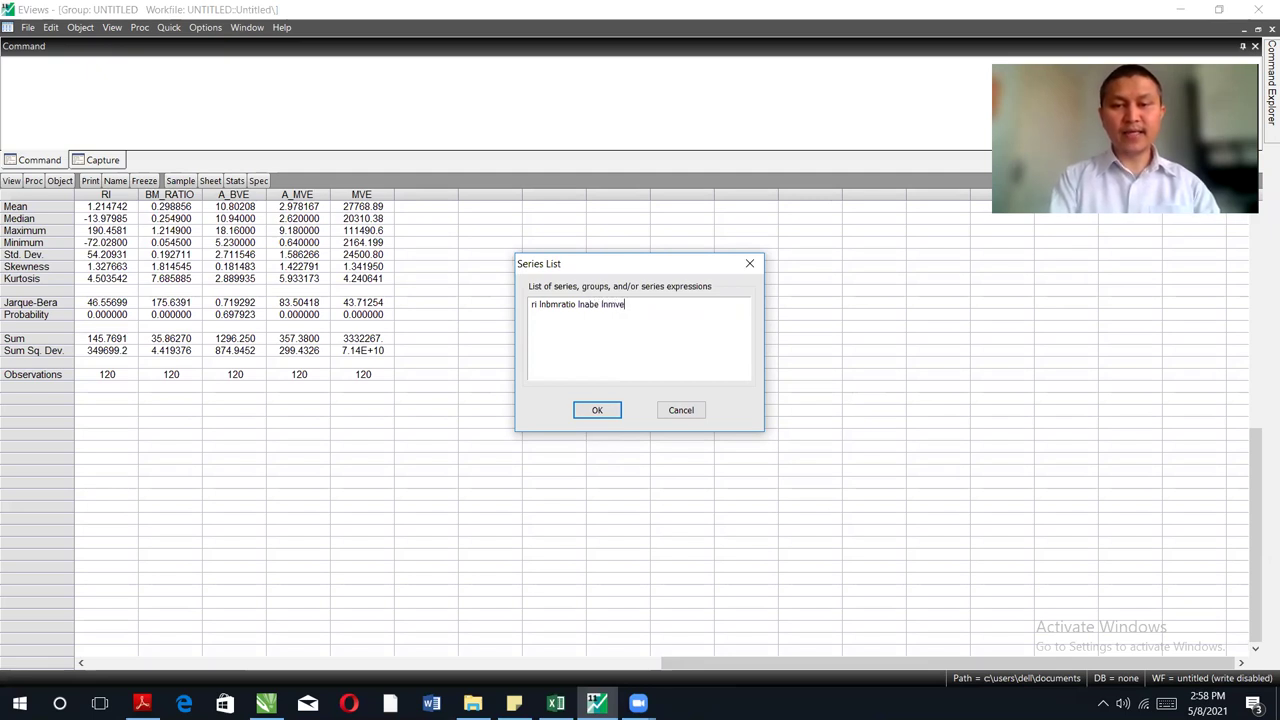
Revise the correlation series list to read ri lnbmratio lnabe lname lnmve
key("BackSpace")
key("BackSpace")
key("BackSpace")
key("BackSpace")
key("BackSpace")
key("BackSpace")
key("BackSpace")
key("BackSpace")
key("BackSpace")
key("BackSpace")
key("BackSpace")
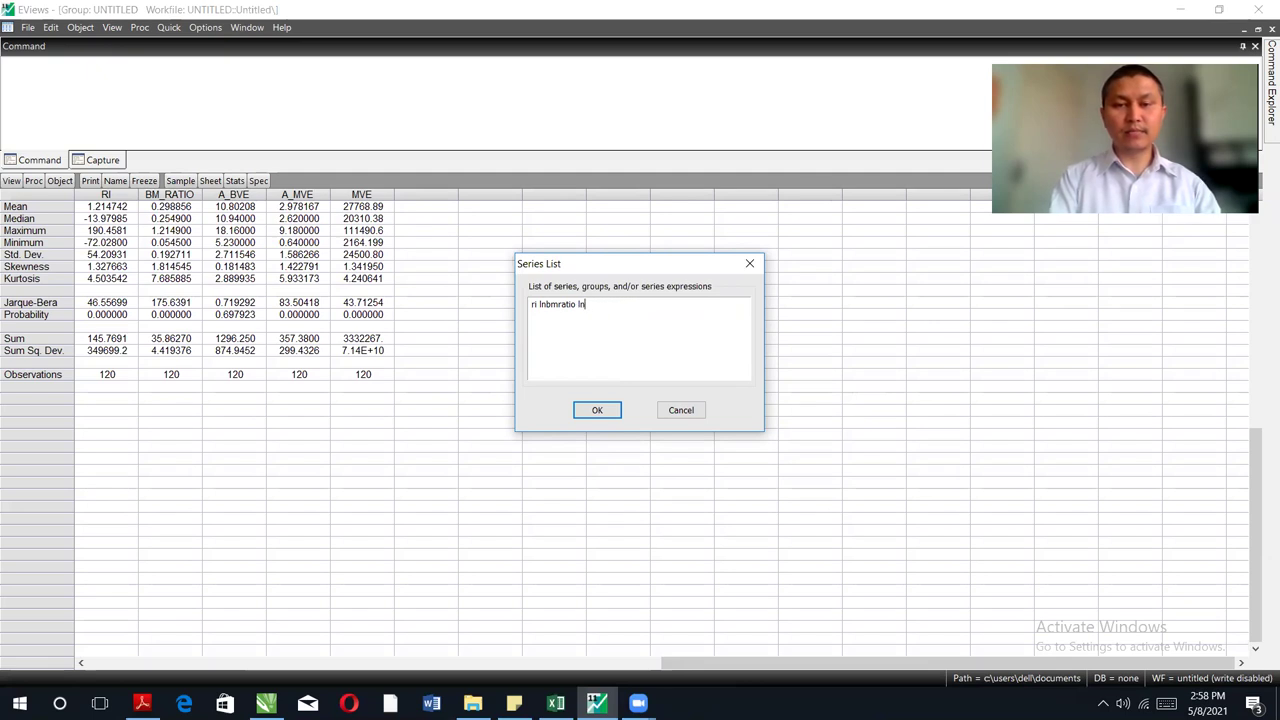
type("n")
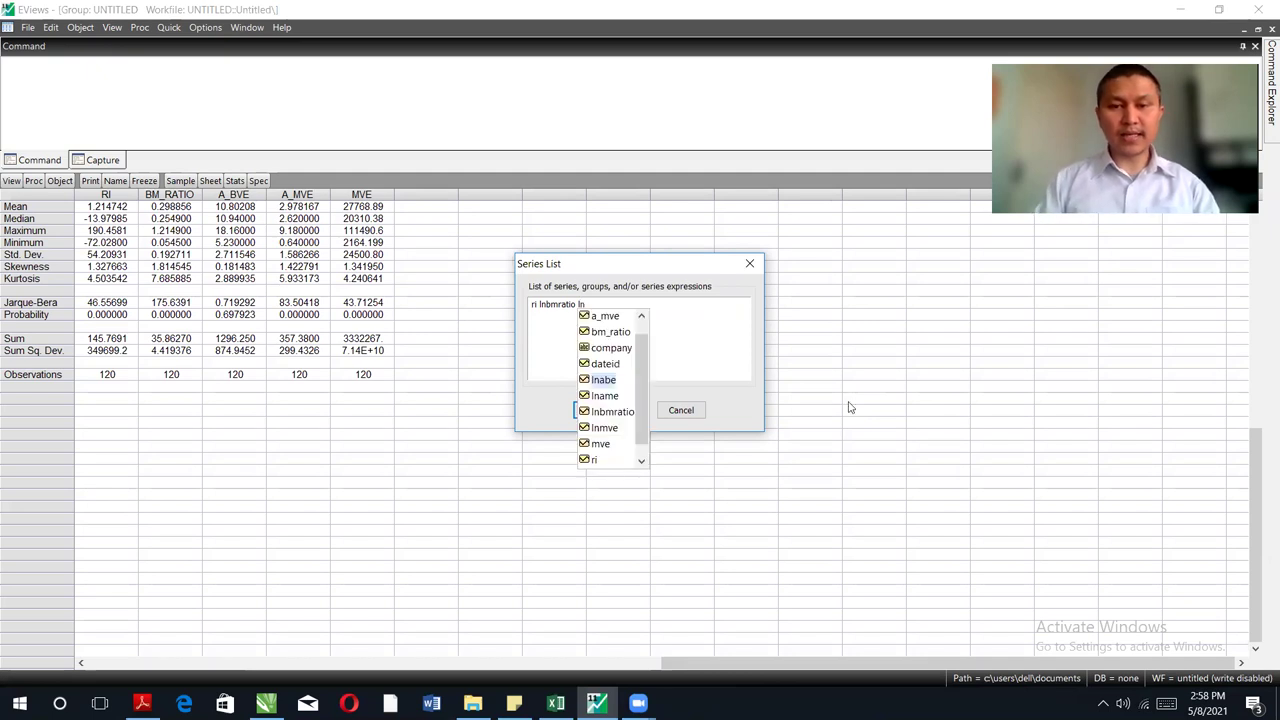
type("abe l")
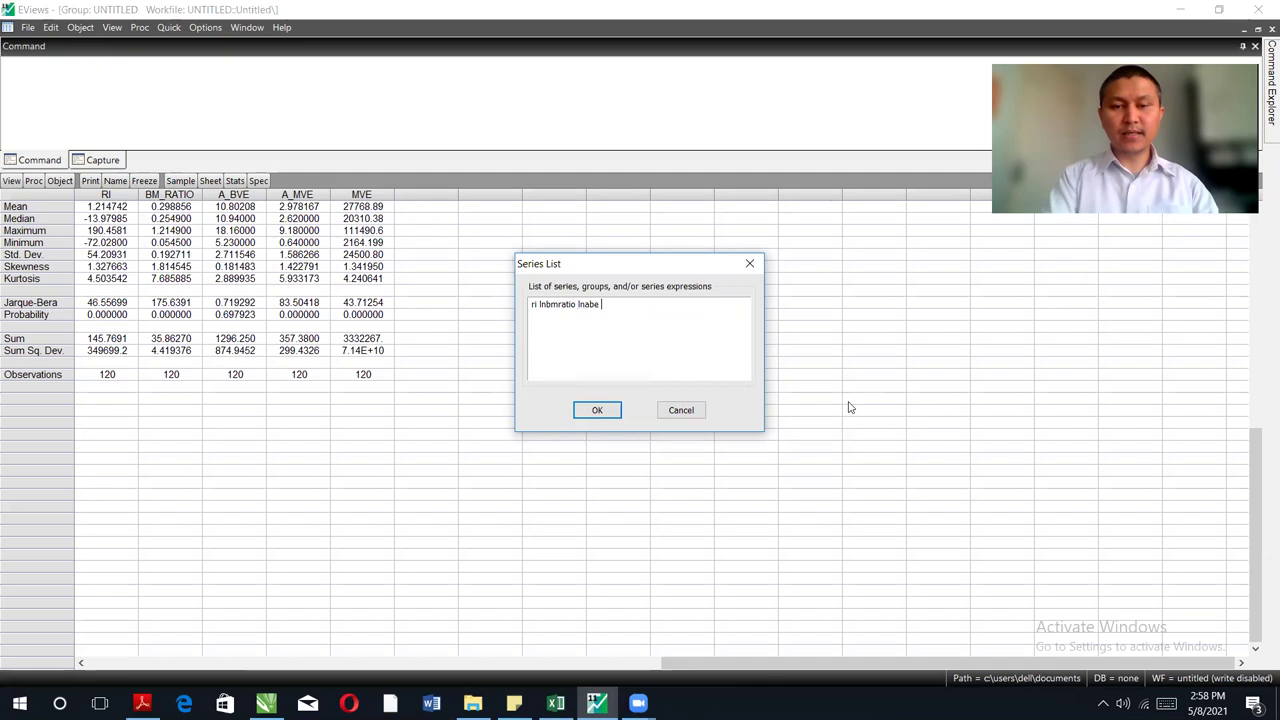
type("n")
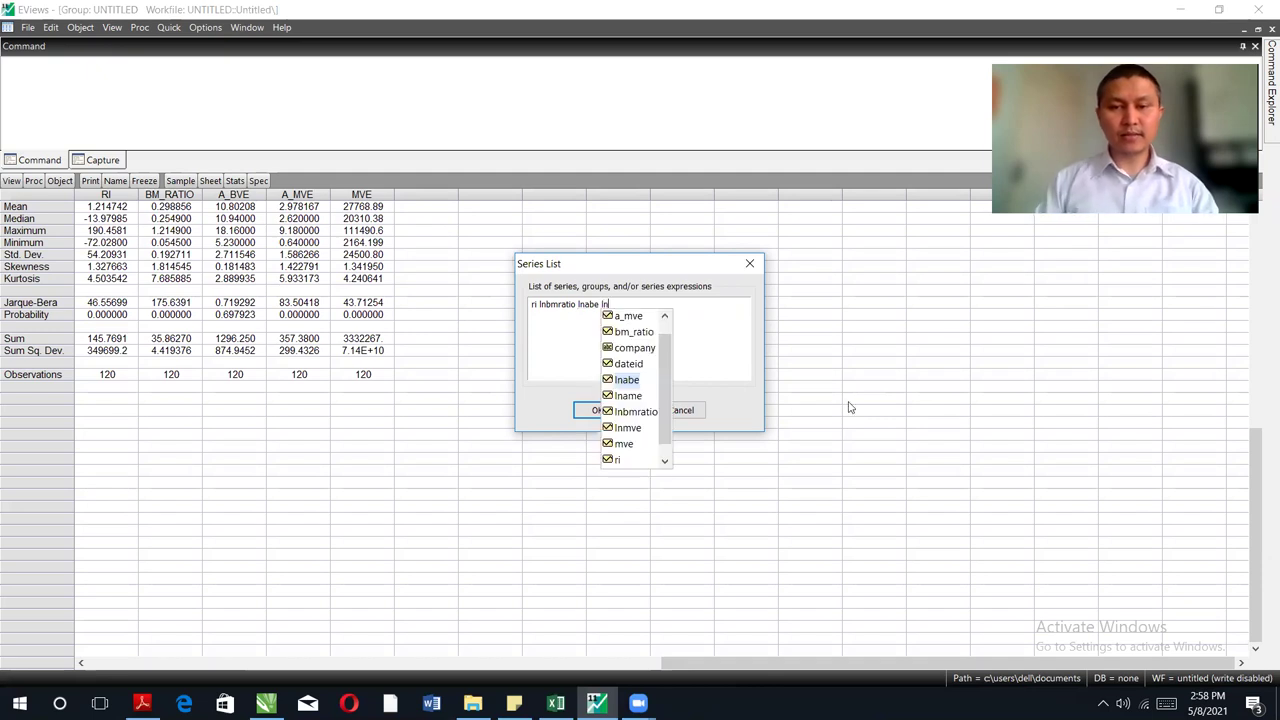
left_click(628, 396)
type("lnmve")
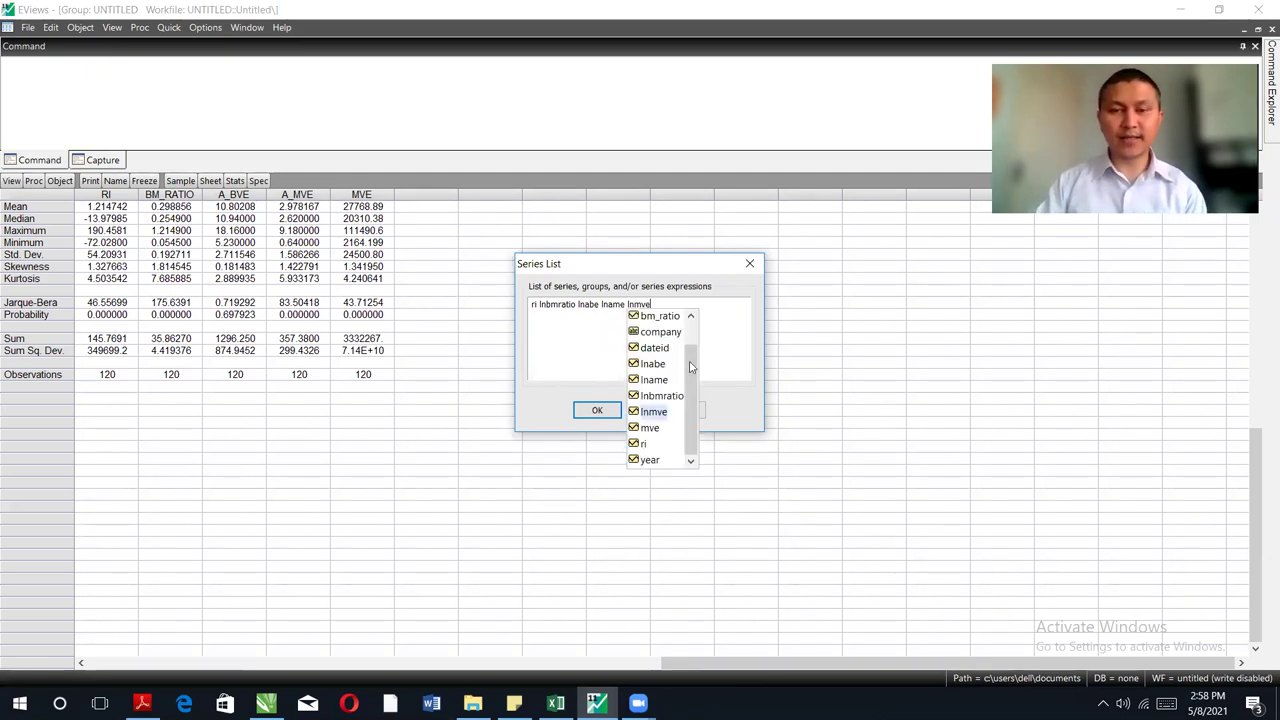
left_click(725, 345)
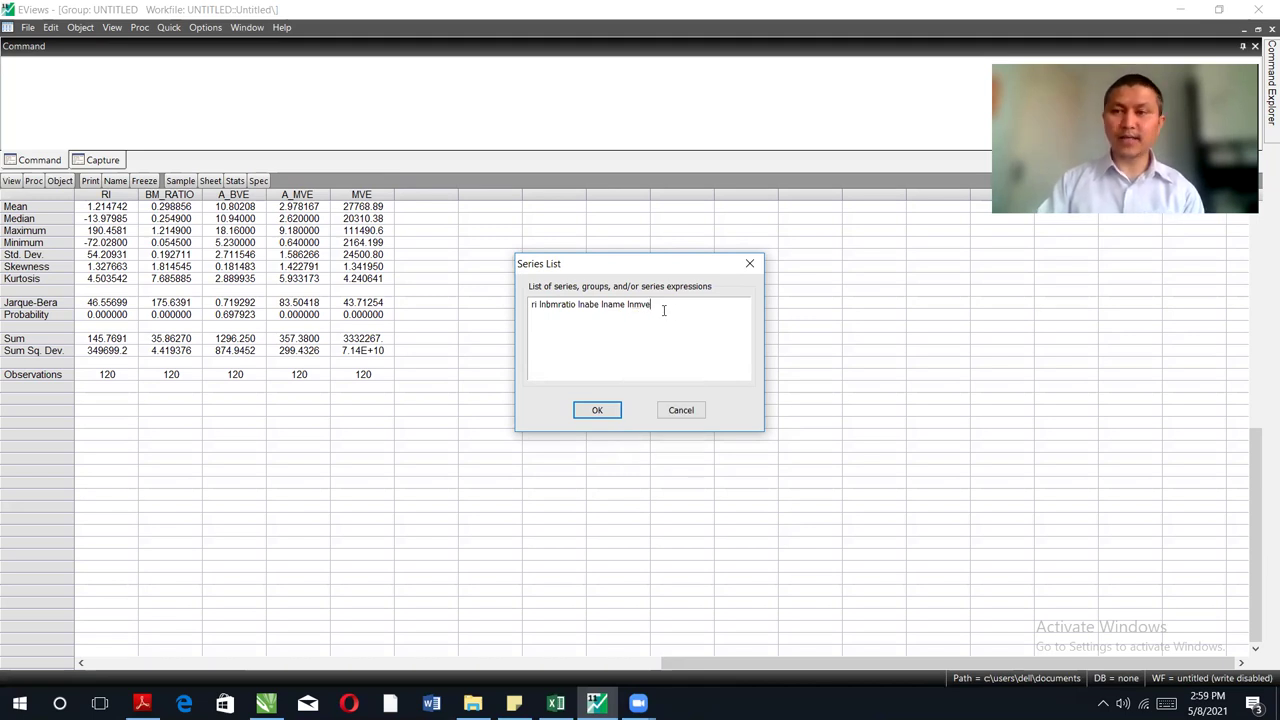
Copy the series list, run the group correlation on it and delete the previous untitled group
left_click_drag(660, 303, 532, 305)
key("ctrl+c")
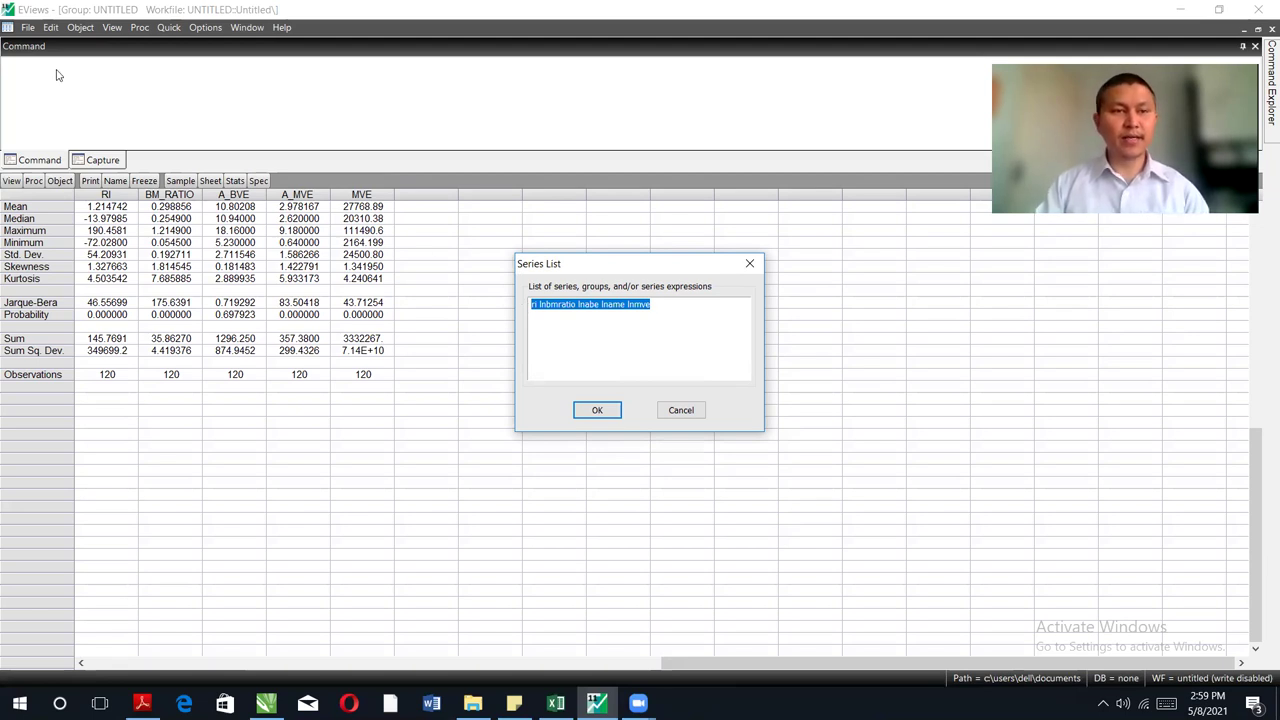
left_click(670, 308)
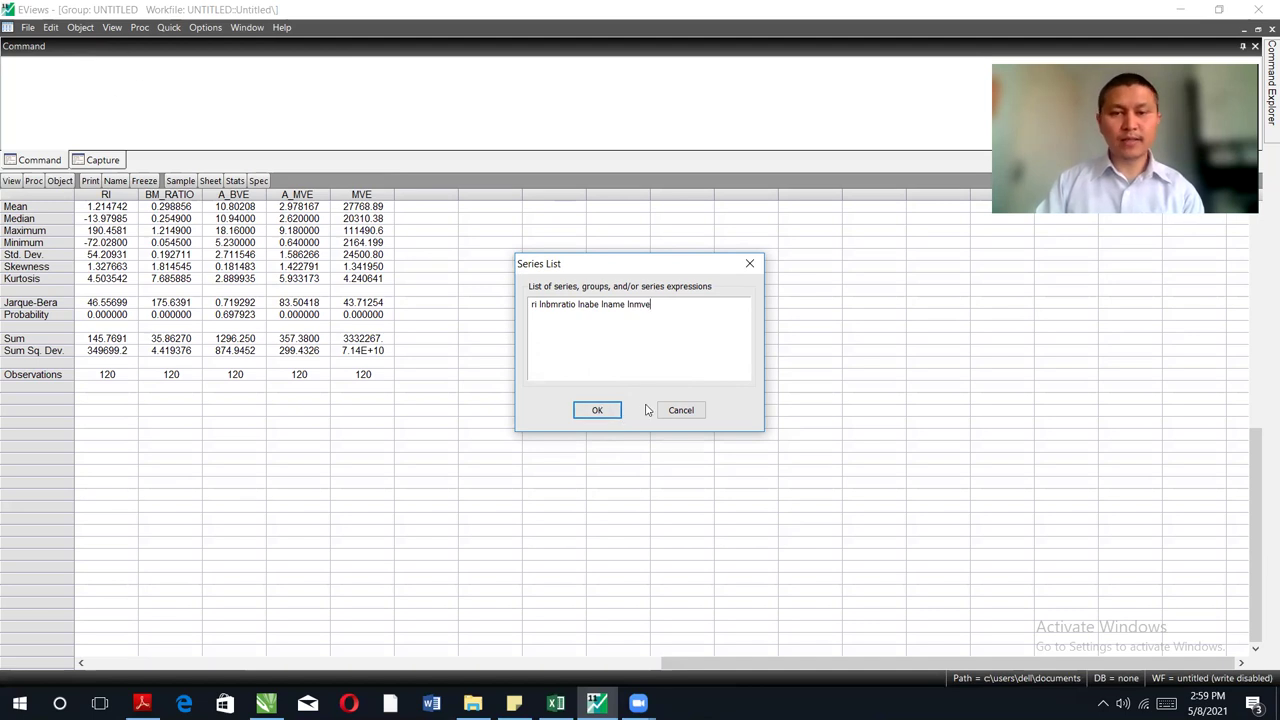
left_click(597, 411)
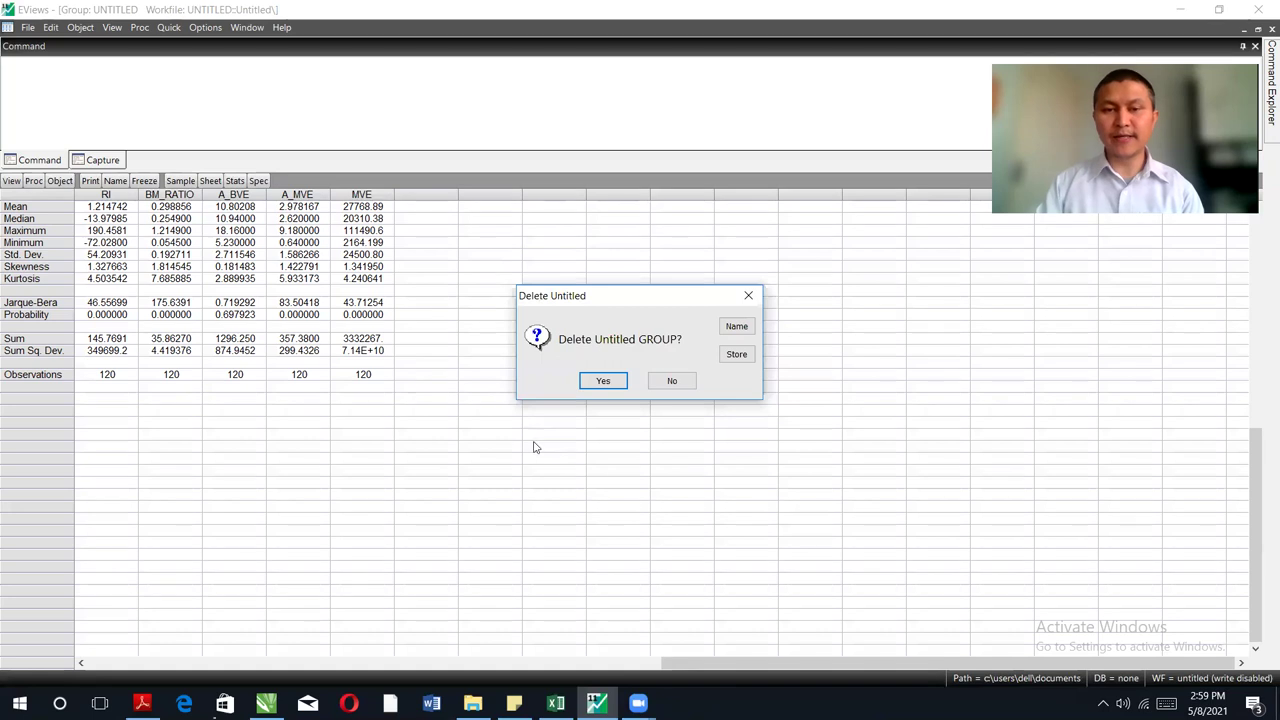
left_click(603, 381)
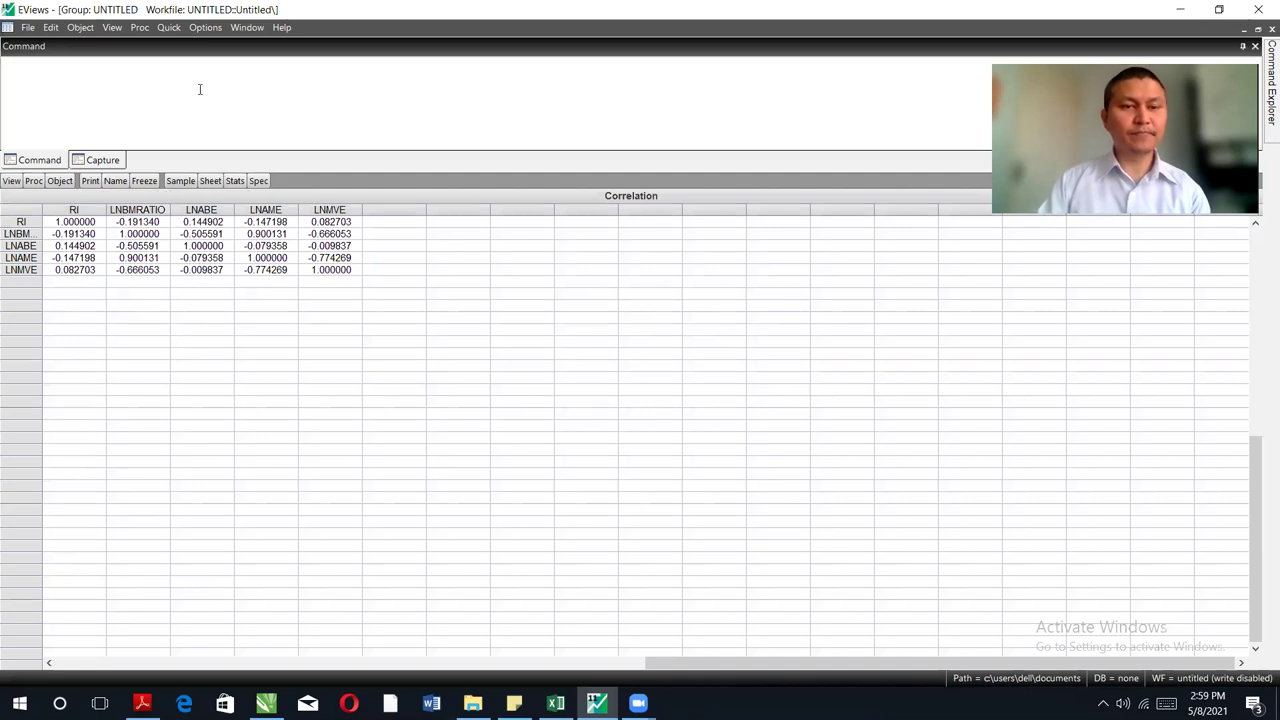
left_click(170, 29)
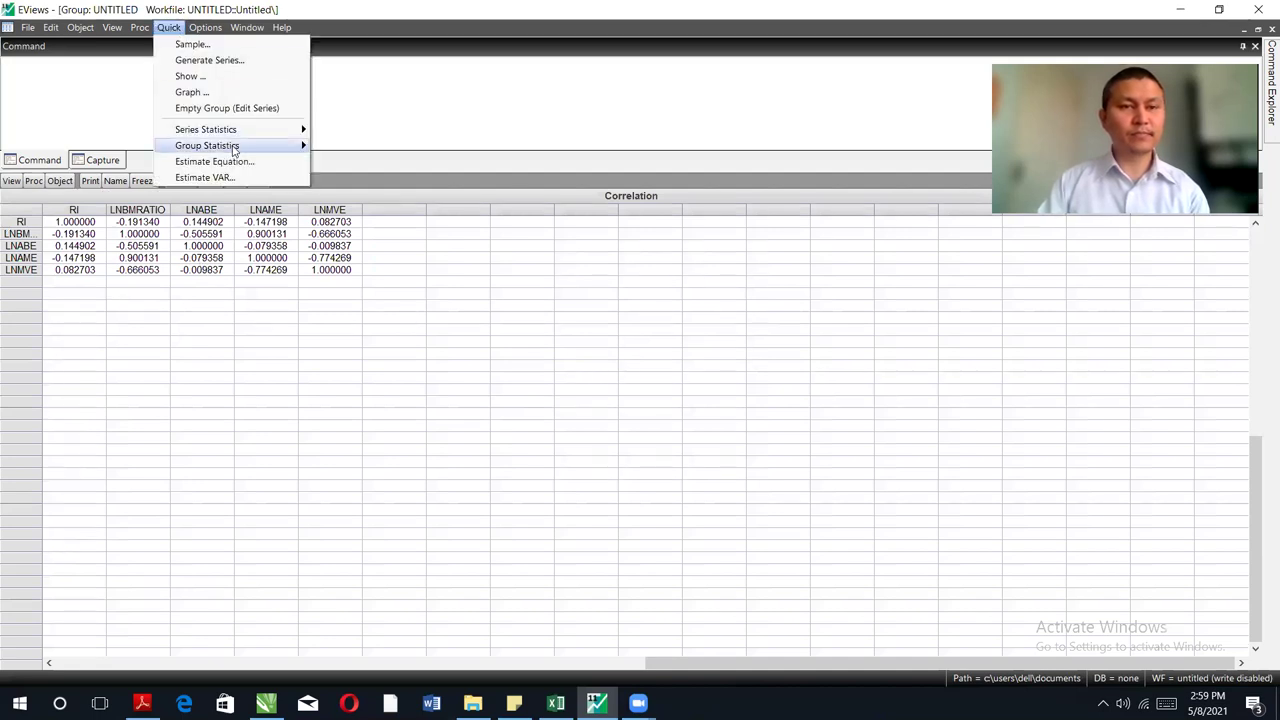
left_click(117, 129)
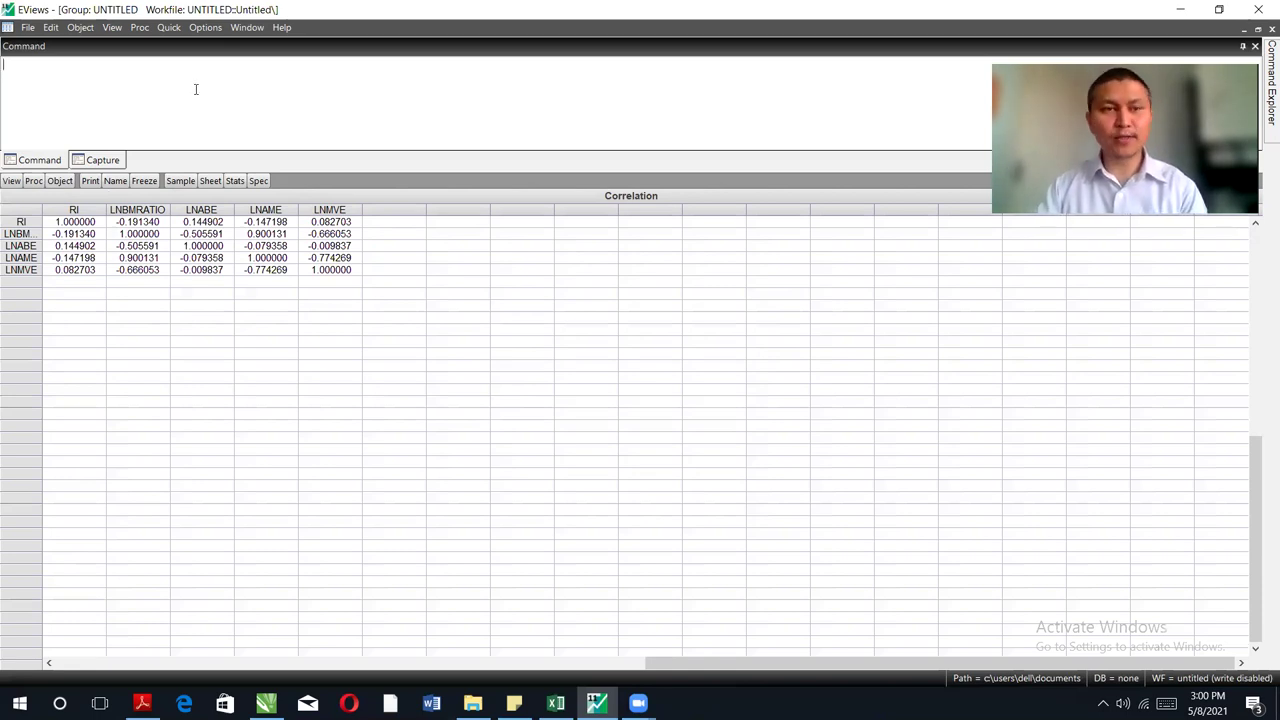
Start a least squares equation estimation from the copied series list, adding the constant c after ri as the dependent variable
left_click(169, 28)
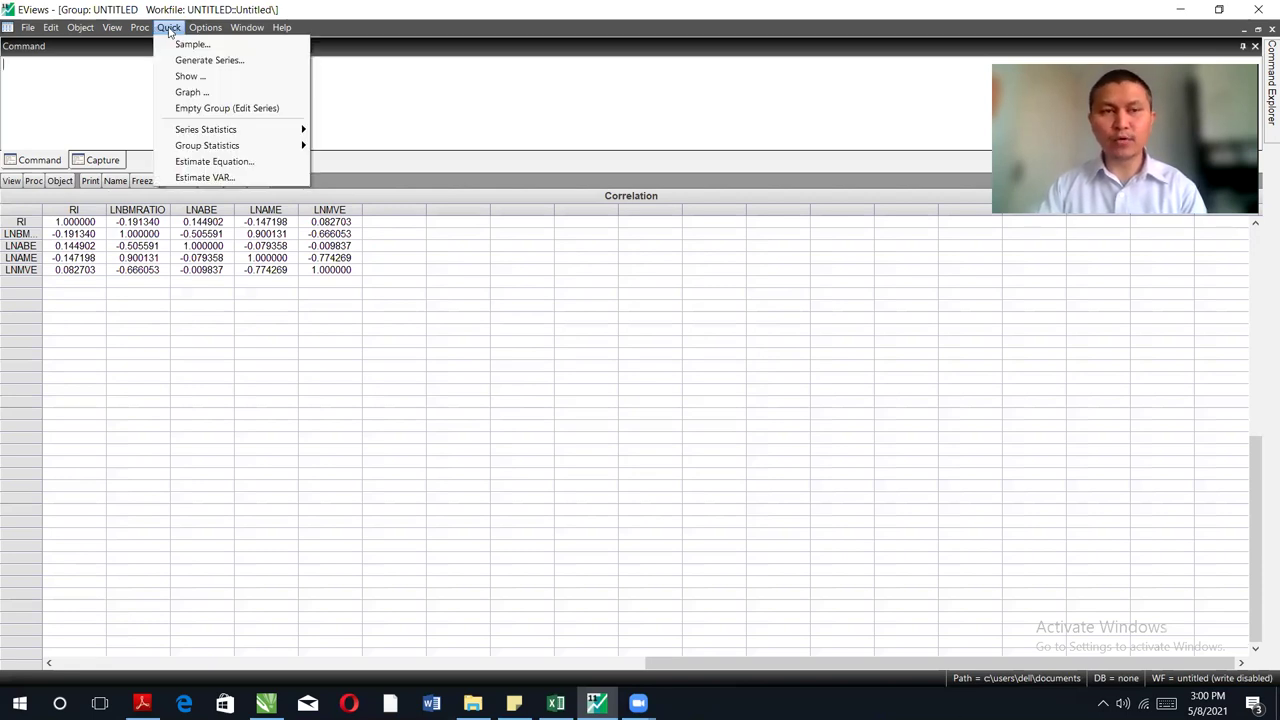
left_click(214, 162)
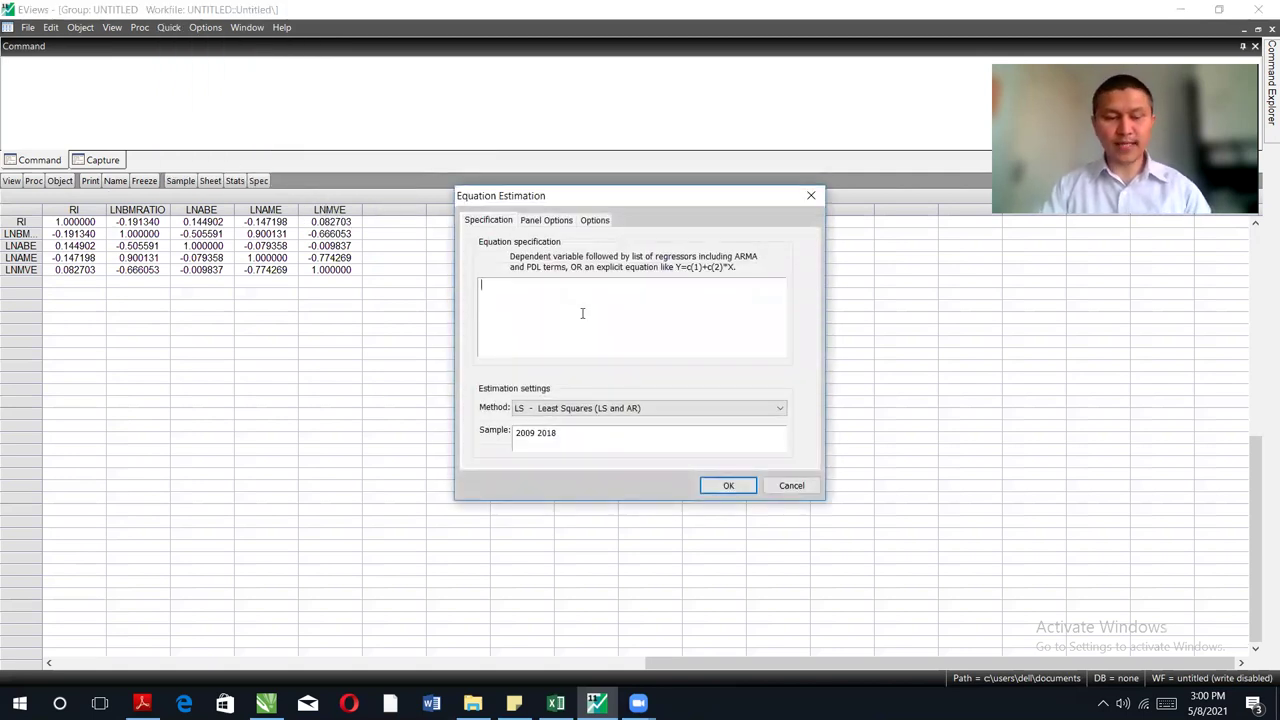
key("ctrl+v")
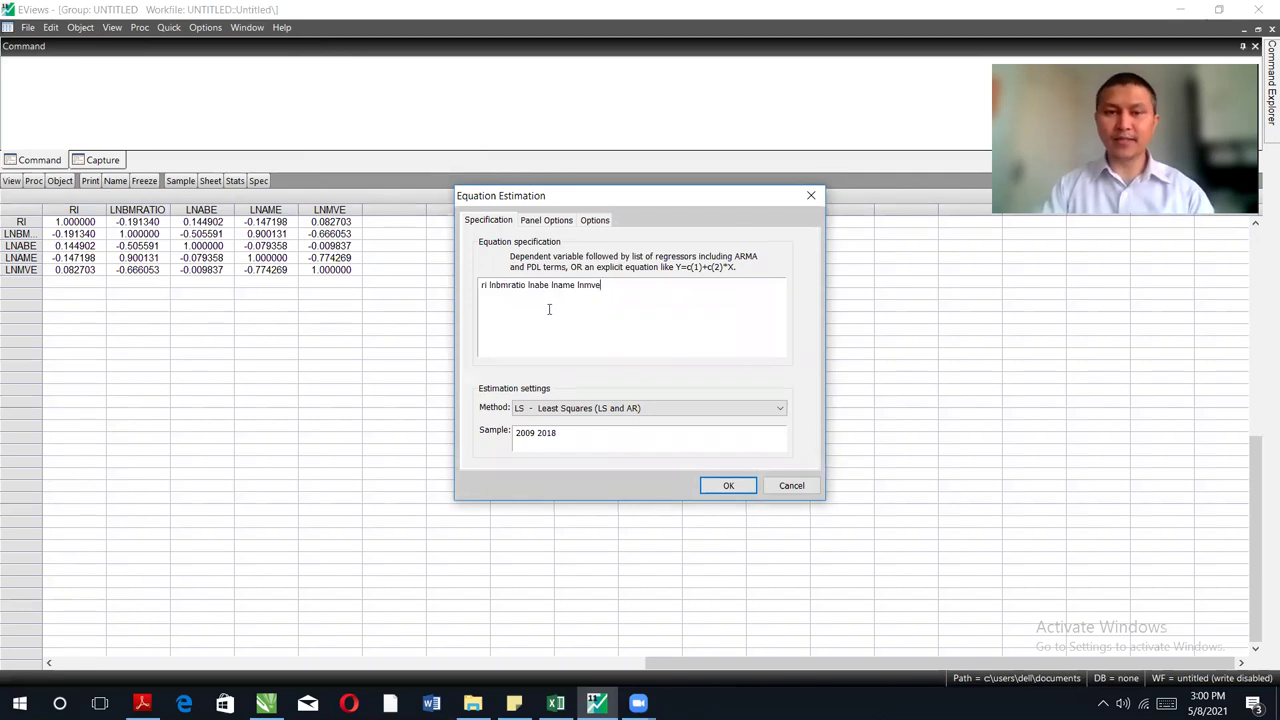
left_click(486, 286)
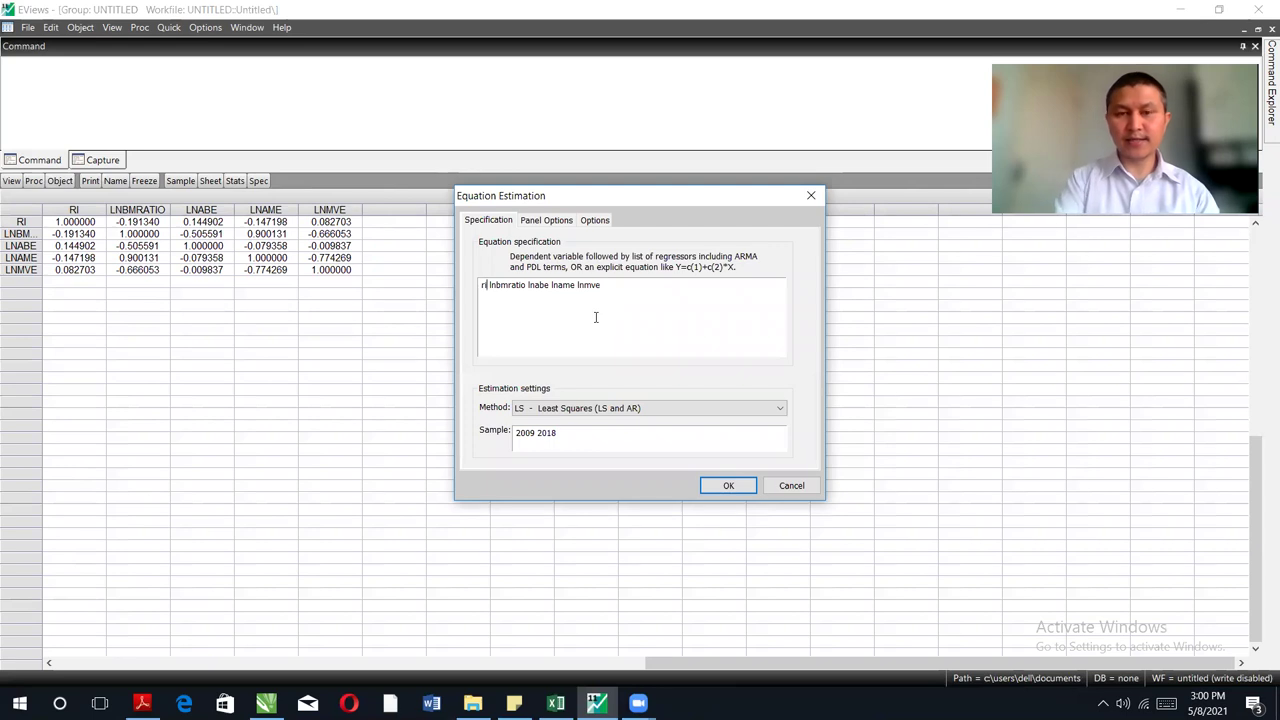
type("c")
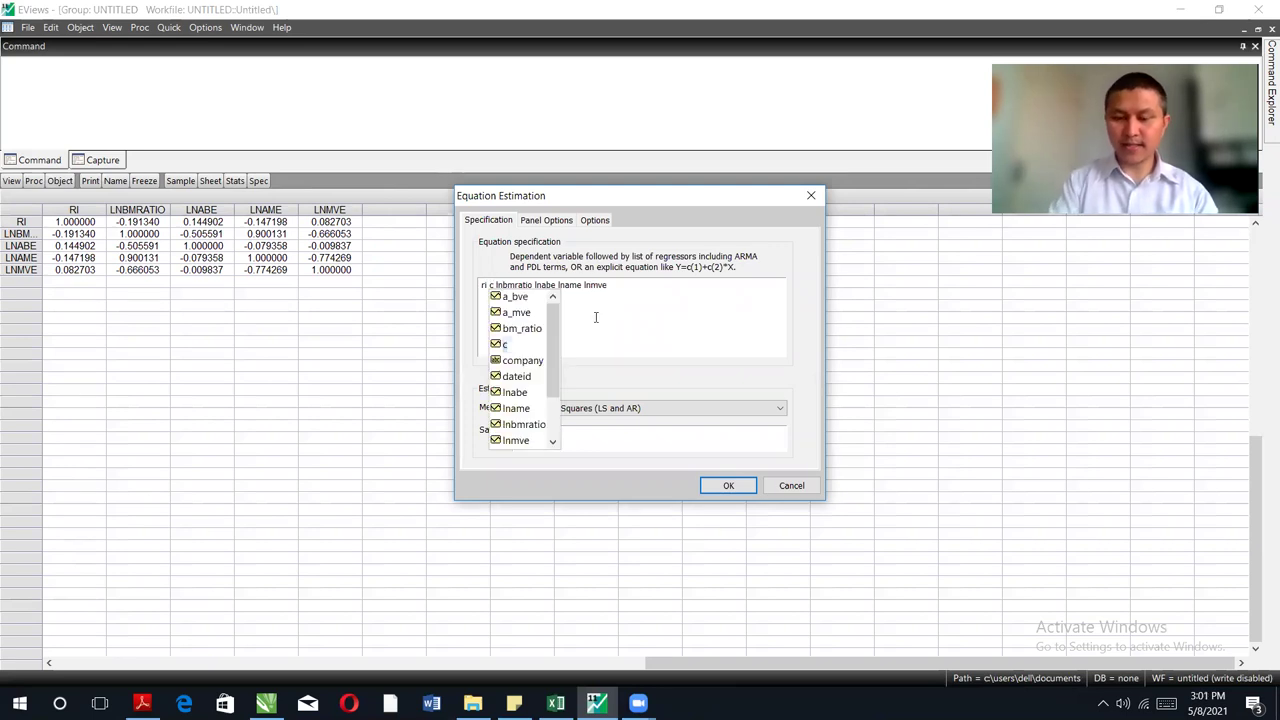
key("Escape")
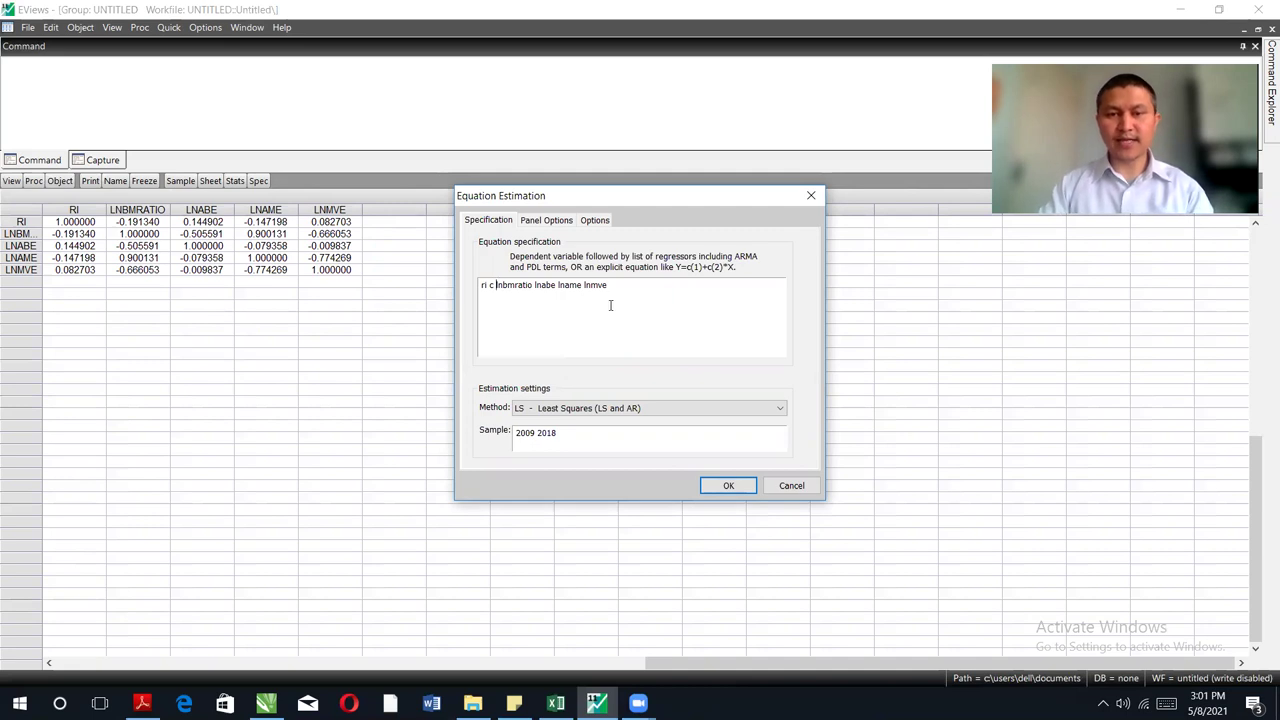
key("ctrl+a")
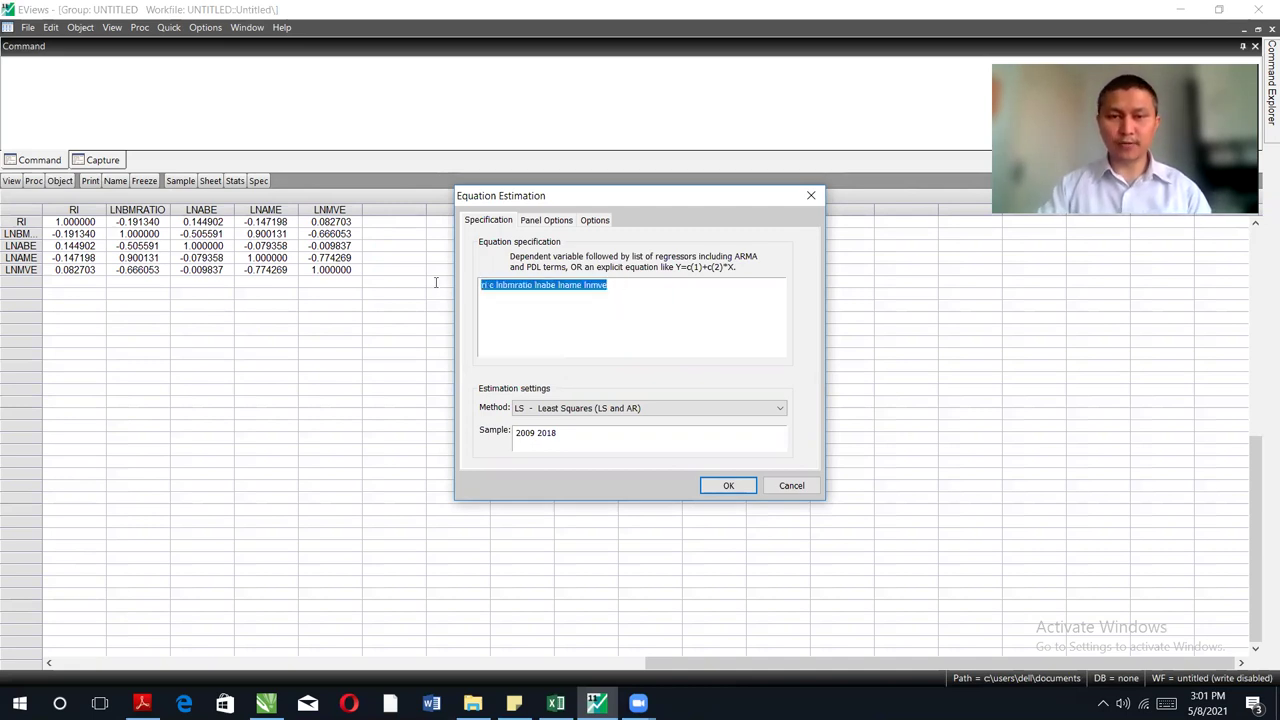
left_click(662, 308)
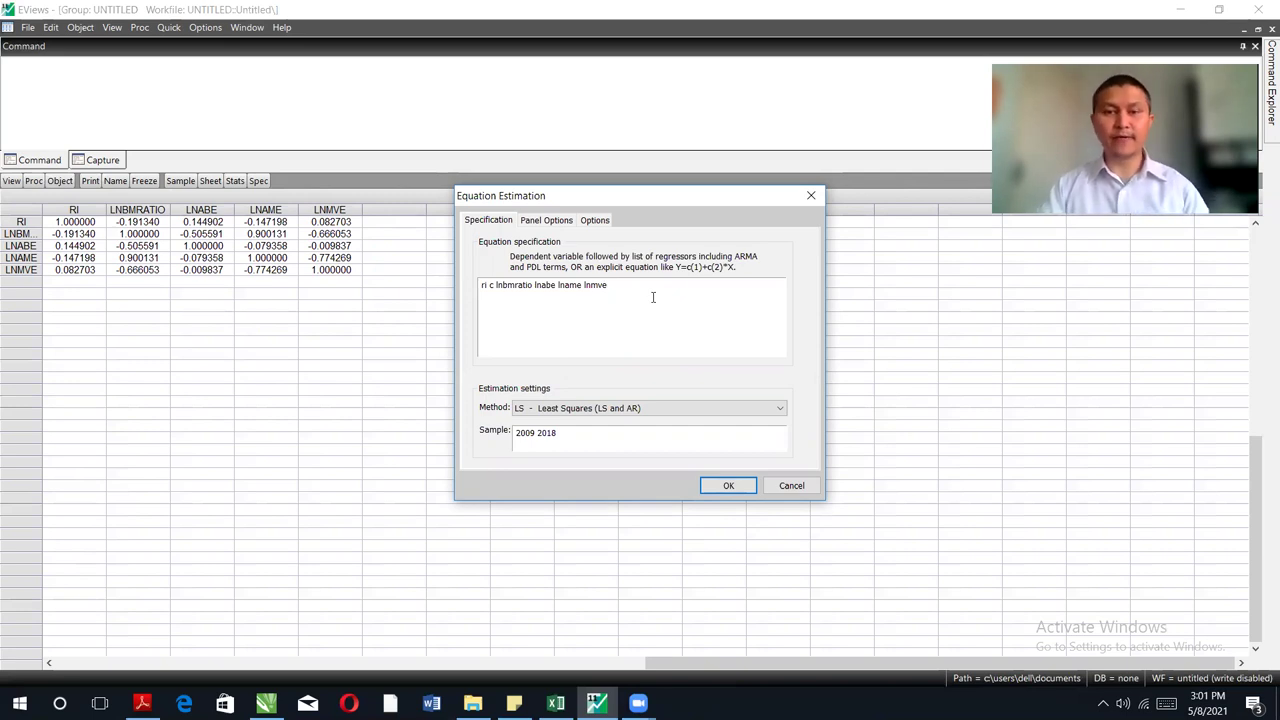
Set the cross-section effects to Random and estimate the panel equation
left_click(548, 222)
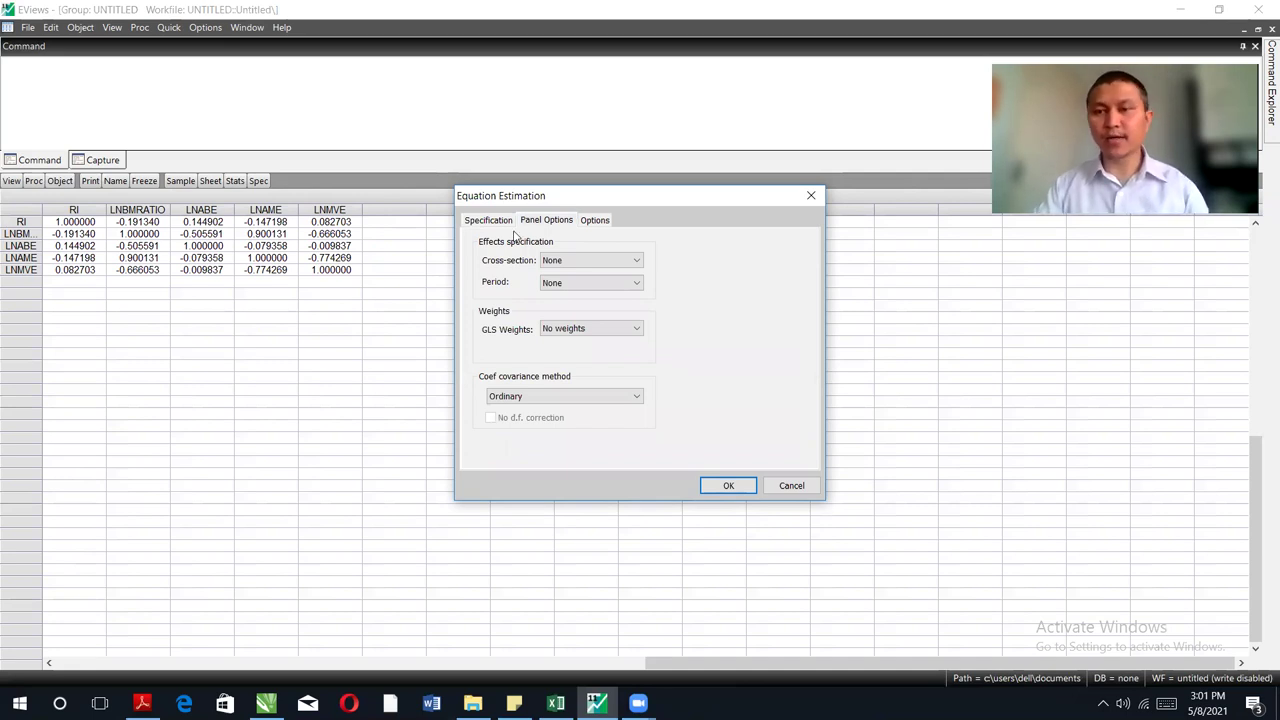
left_click(637, 262)
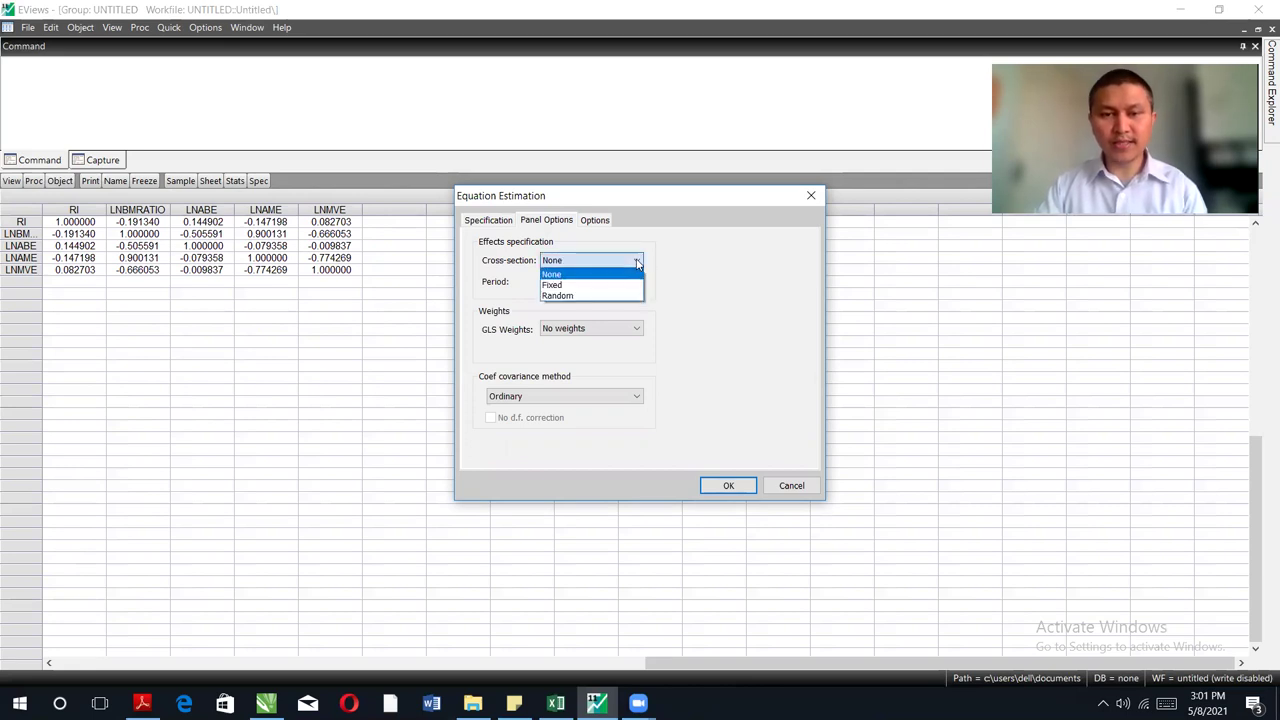
left_click(588, 296)
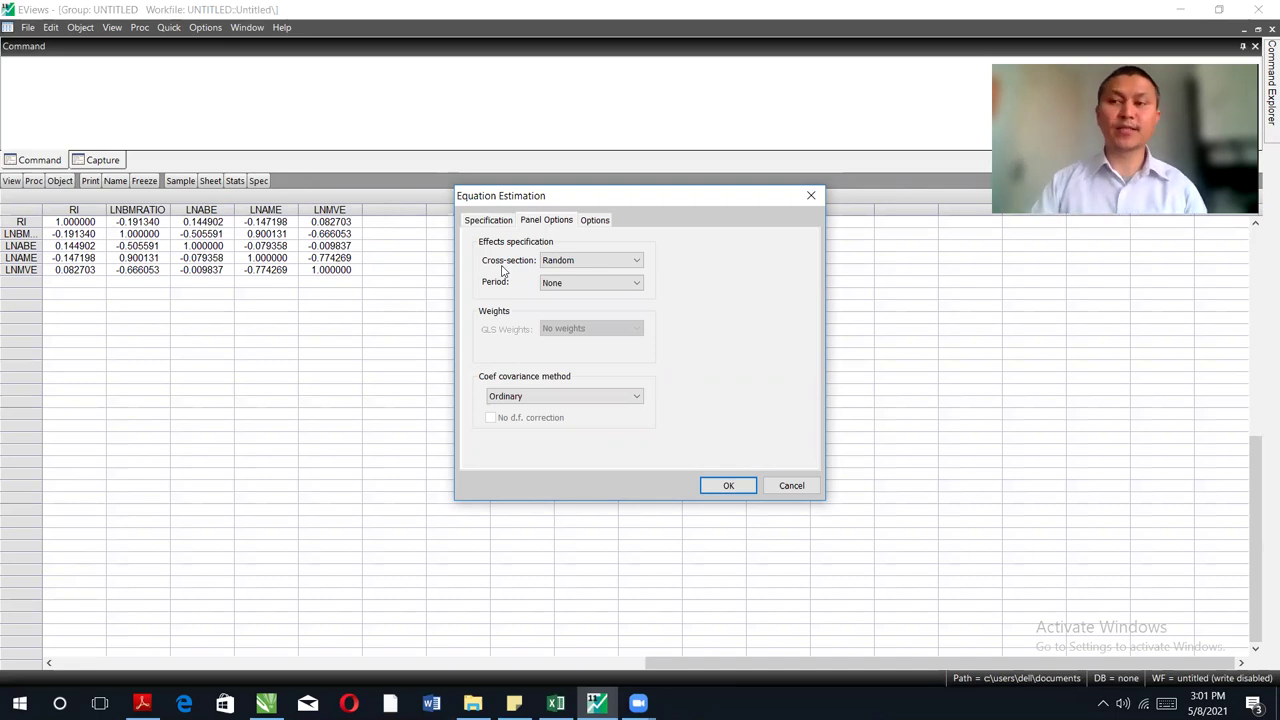
left_click(729, 486)
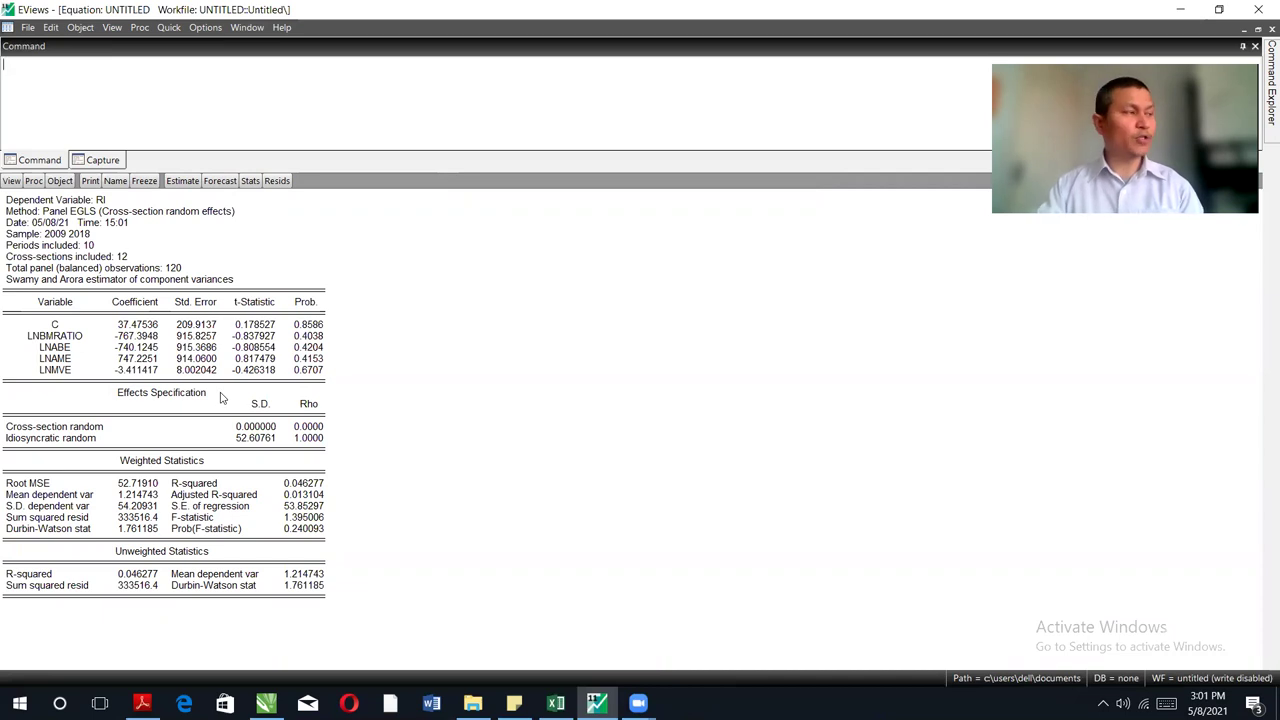
Run the Correlated Random Effects - Hausman Test on the estimated equation
left_click(11, 181)
mouse_move(68, 336)
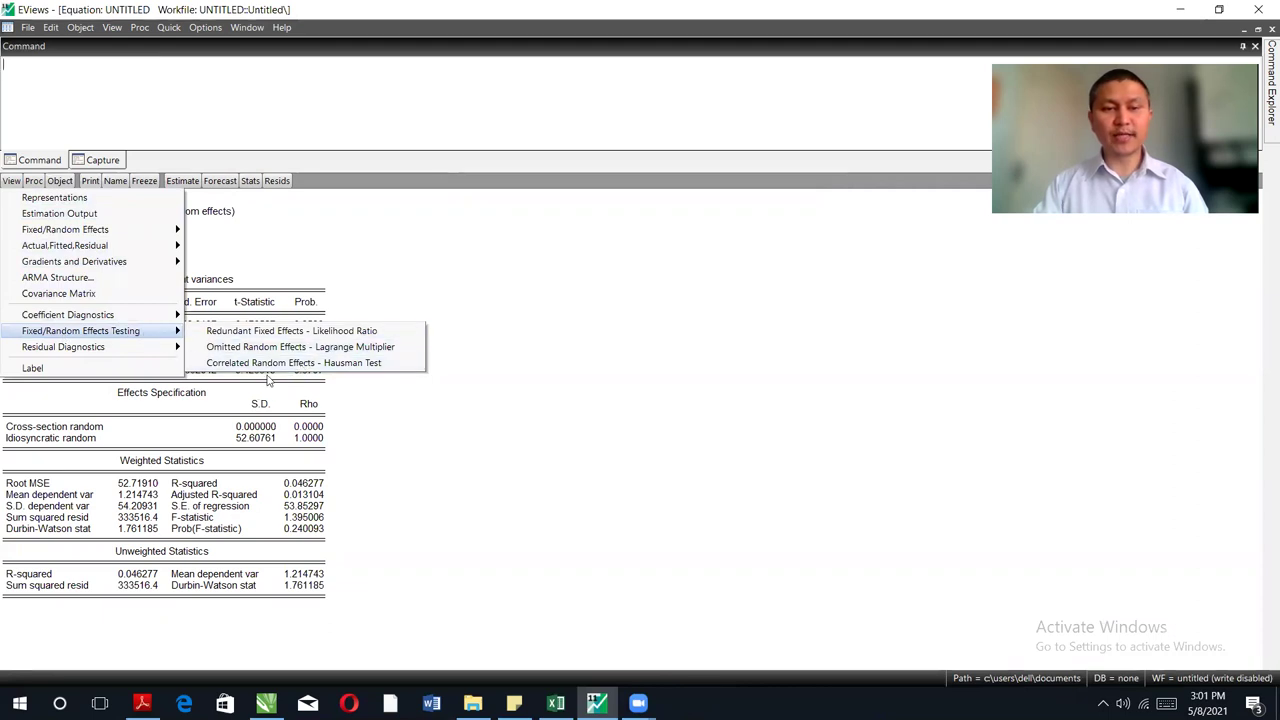
left_click(375, 363)
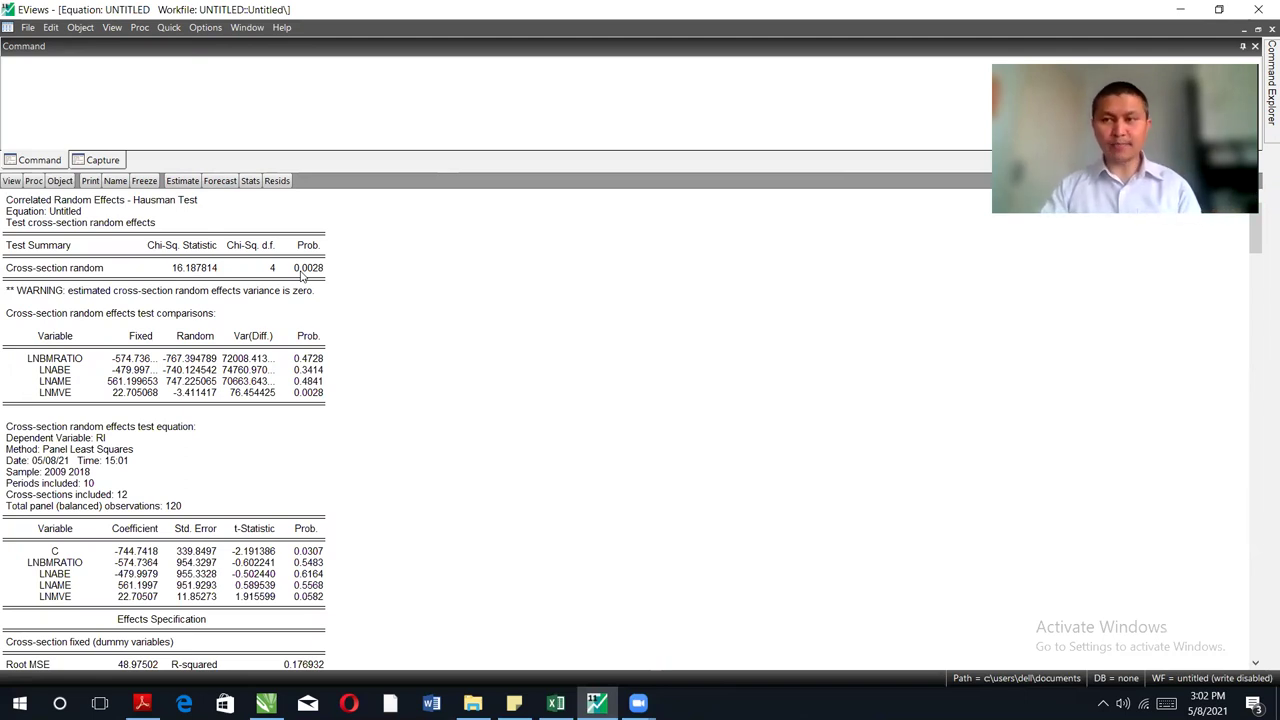
Enter the note "FEM is appropriate from Hausman Test" in the command area and dismiss the resulting message
left_click(55, 70)
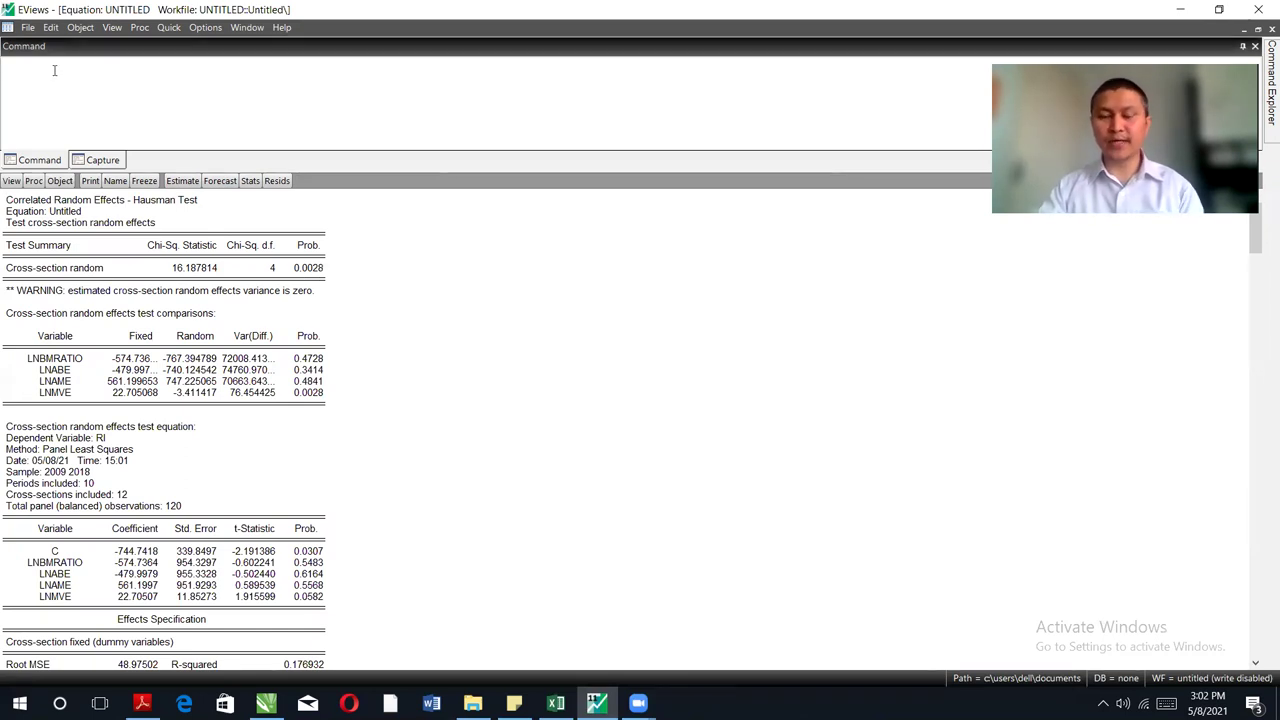
type("FEM")
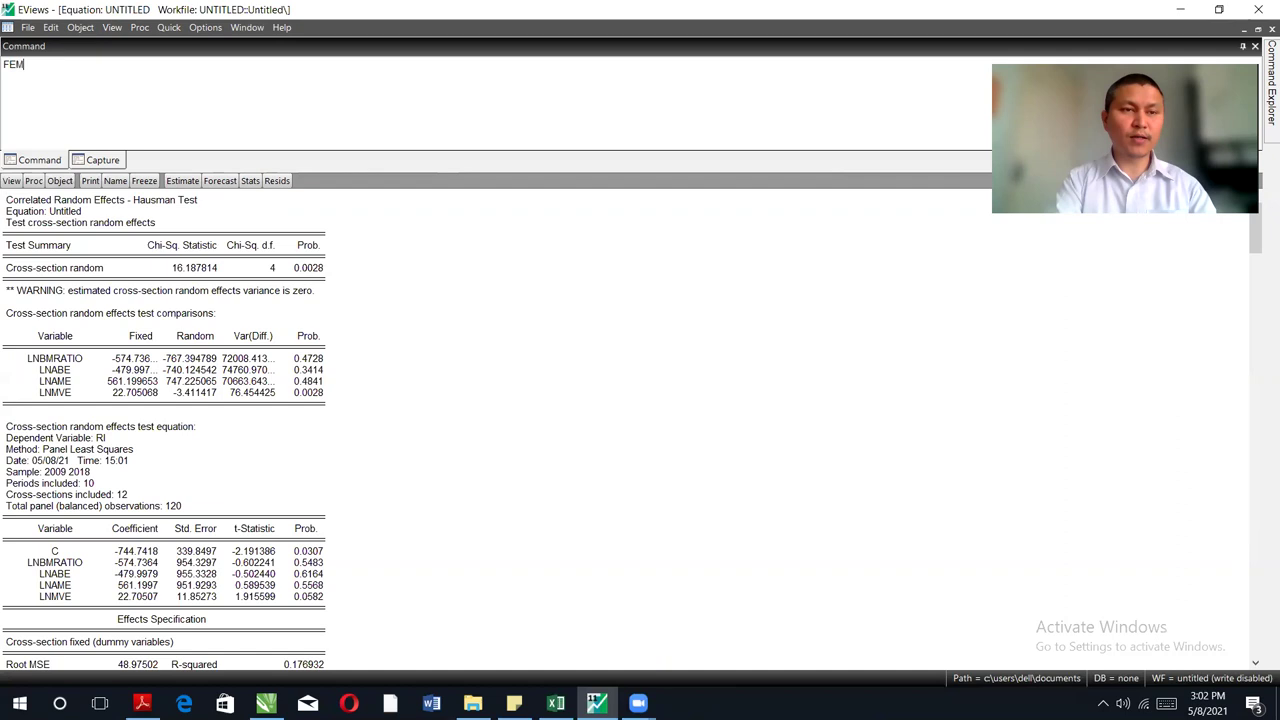
type(" is appro")
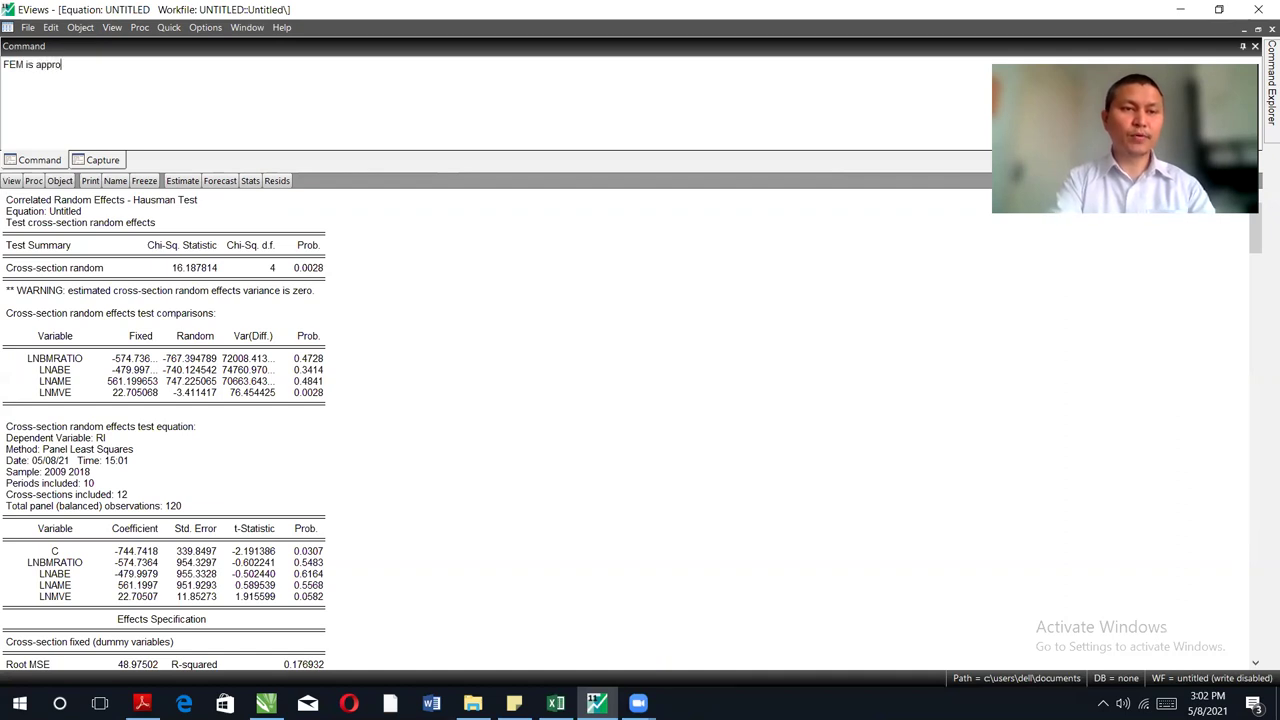
type("priate f")
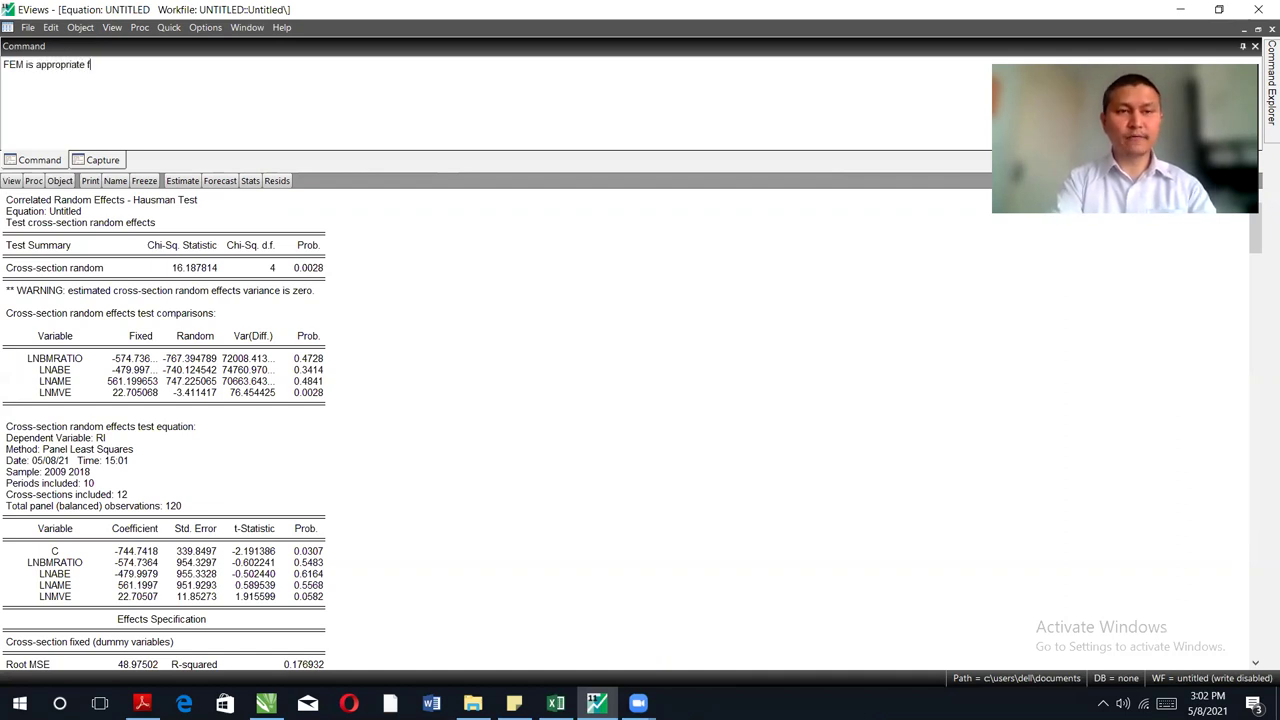
type("rom Haus")
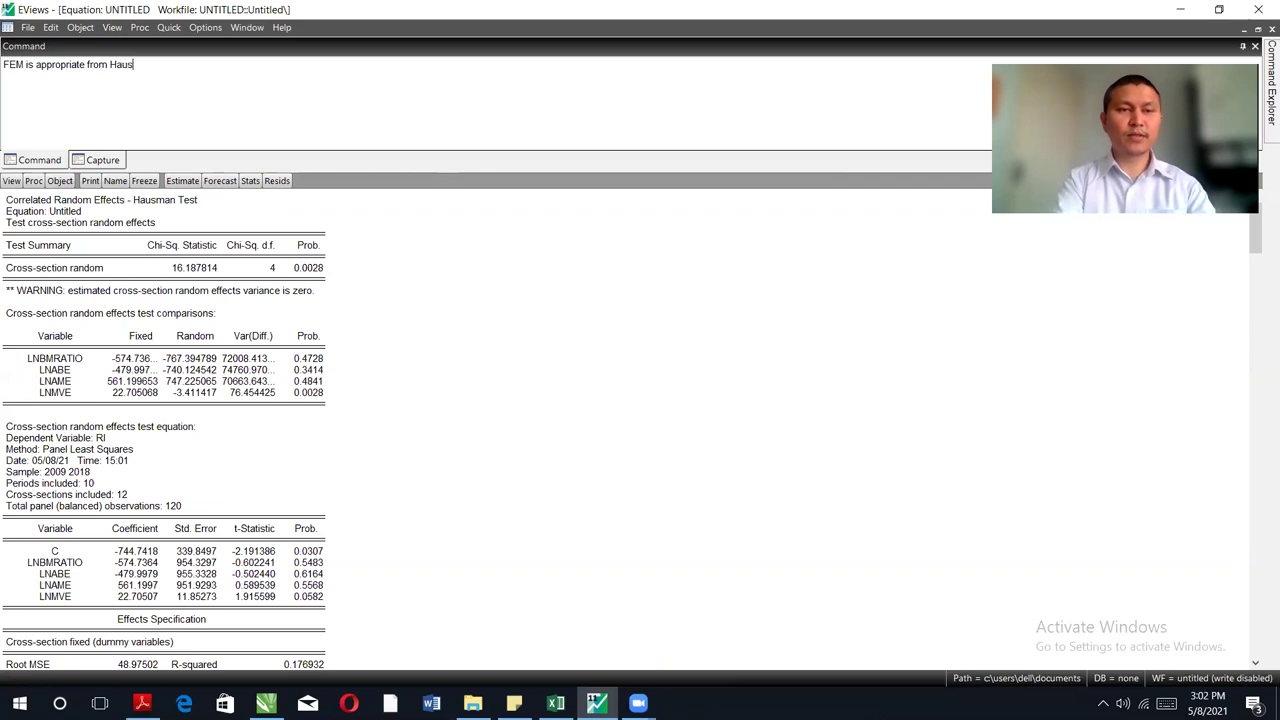
type("man Test")
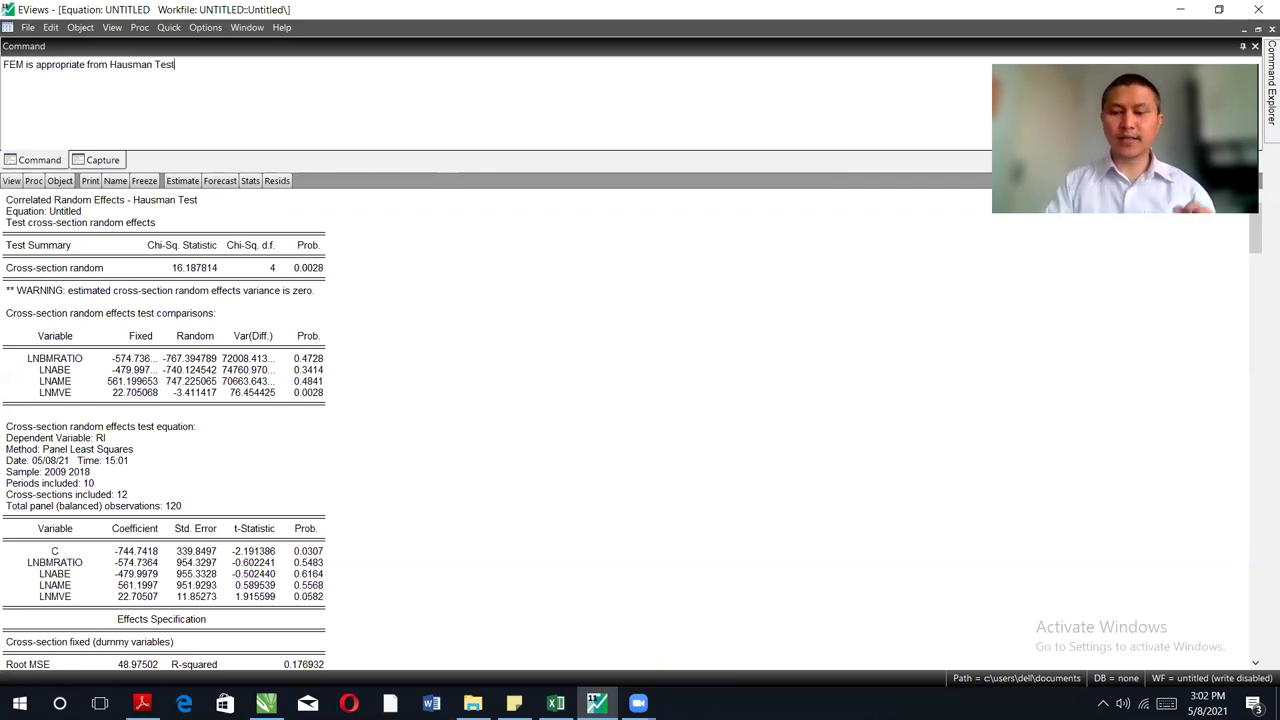
key("Return")
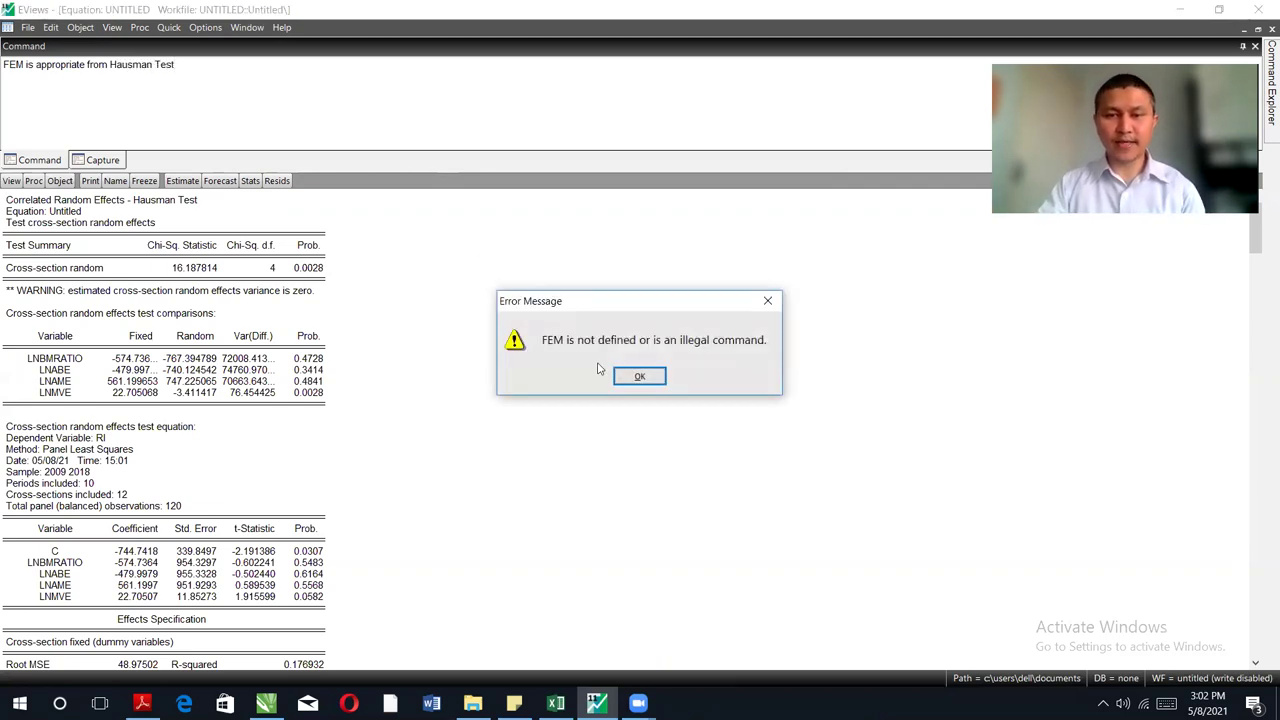
left_click(638, 376)
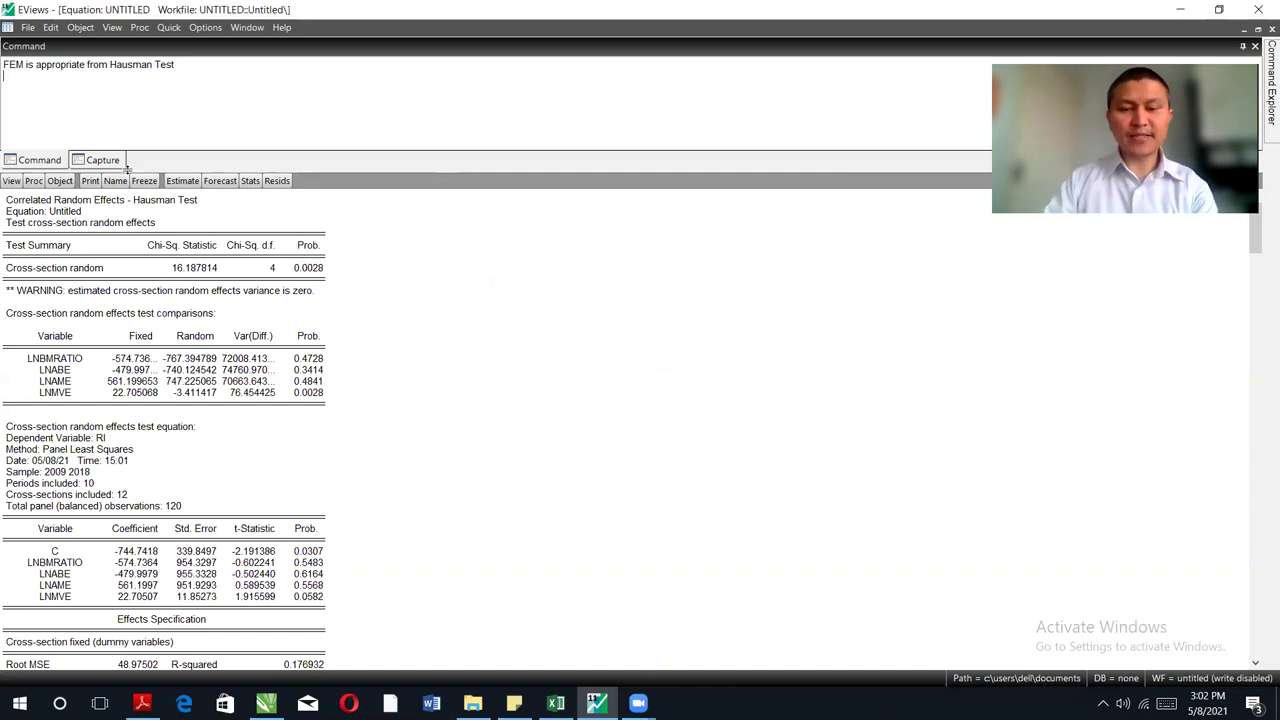